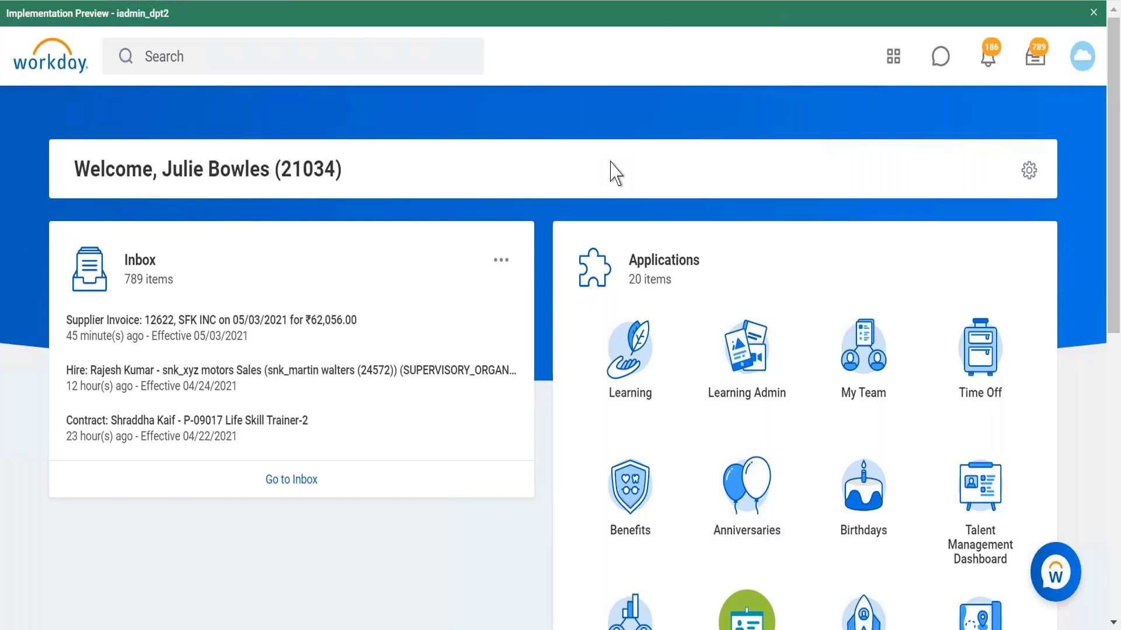
- Open the Create Calculated Field task and enter "CF ARI Female dependent Info" as the field name
left_click(345, 58)
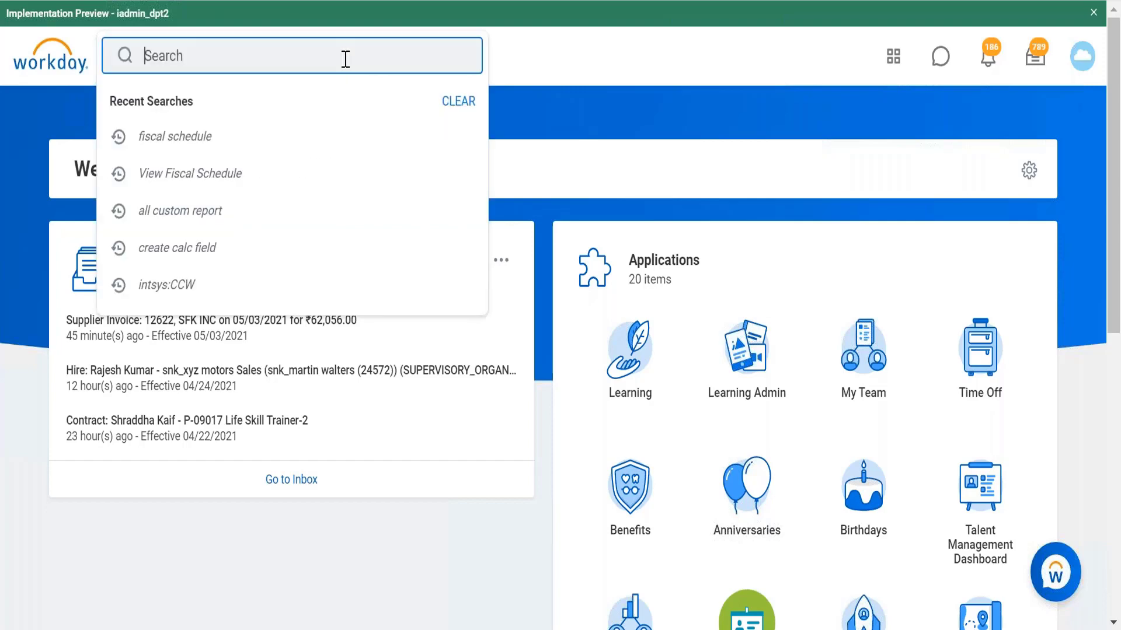
left_click(232, 250)
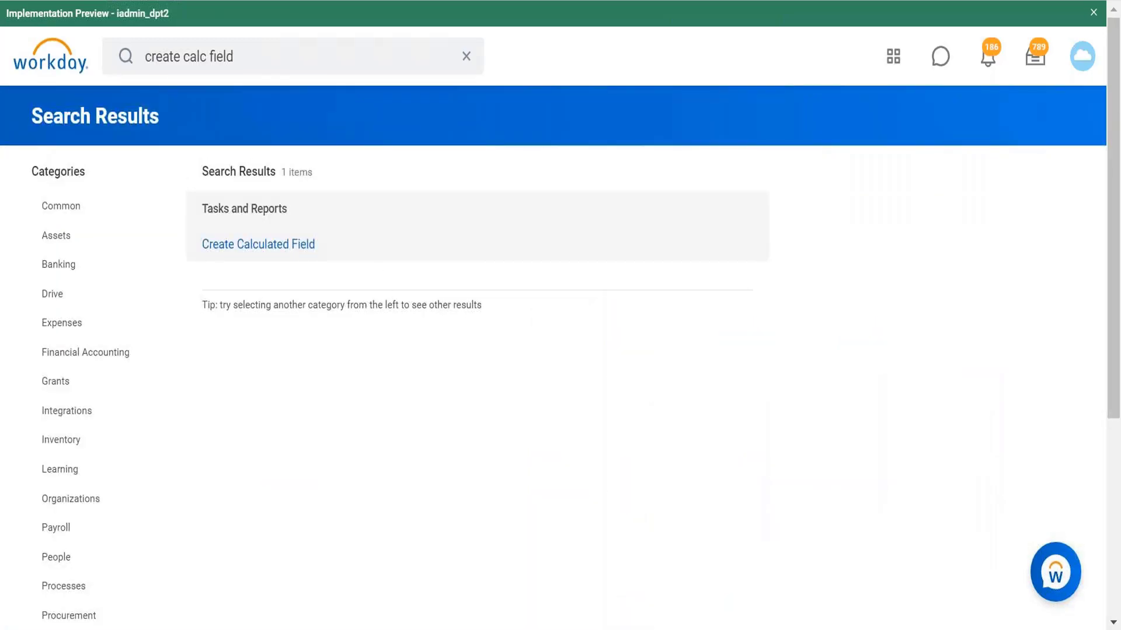
left_click(280, 245)
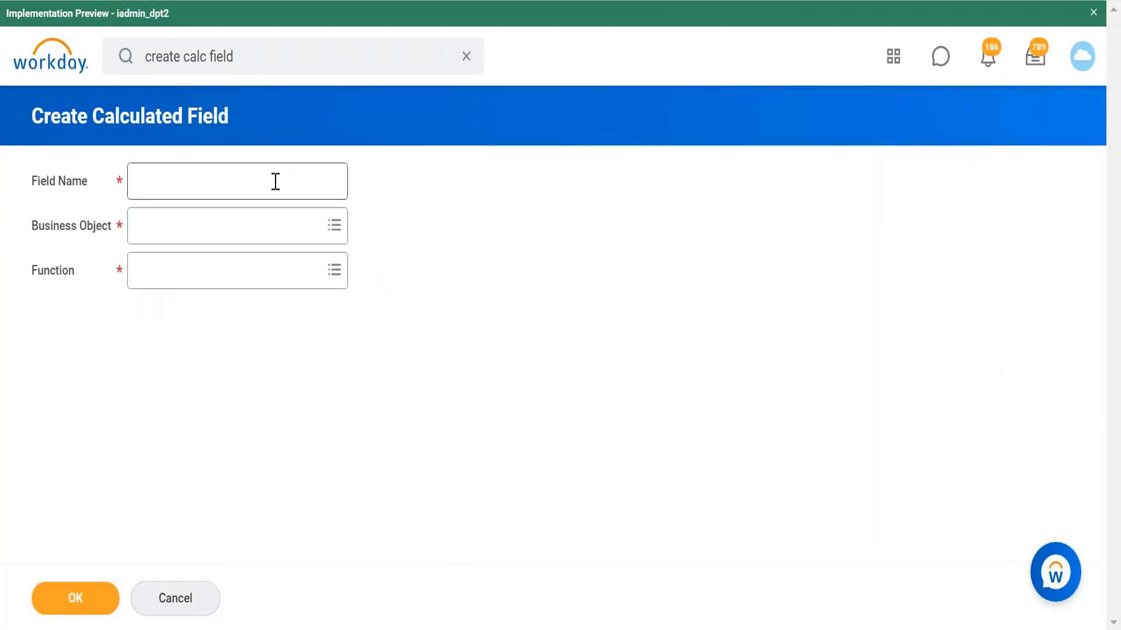
left_click(275, 181)
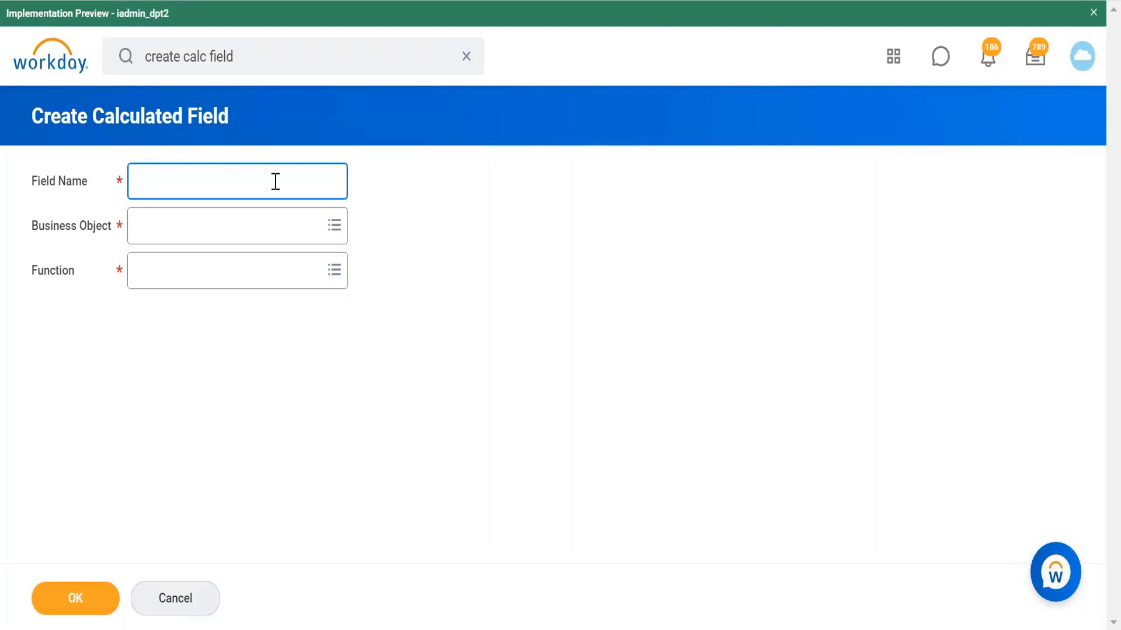
type("CF ARI Femaile depen")
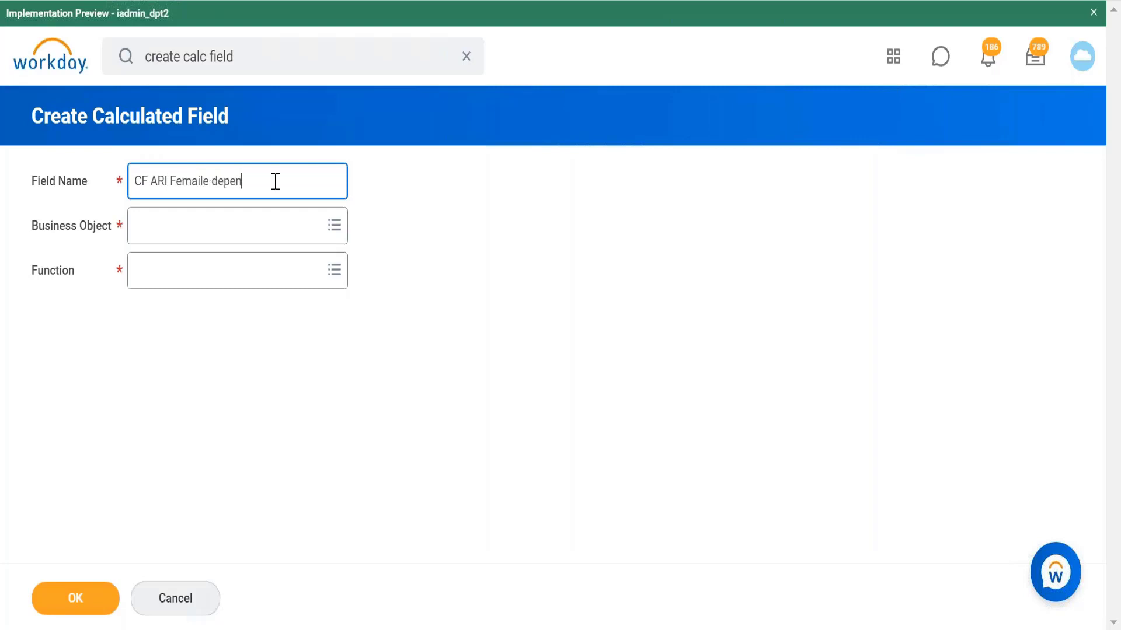
type("dent Info")
left_click(203, 182)
key("BackSpace")
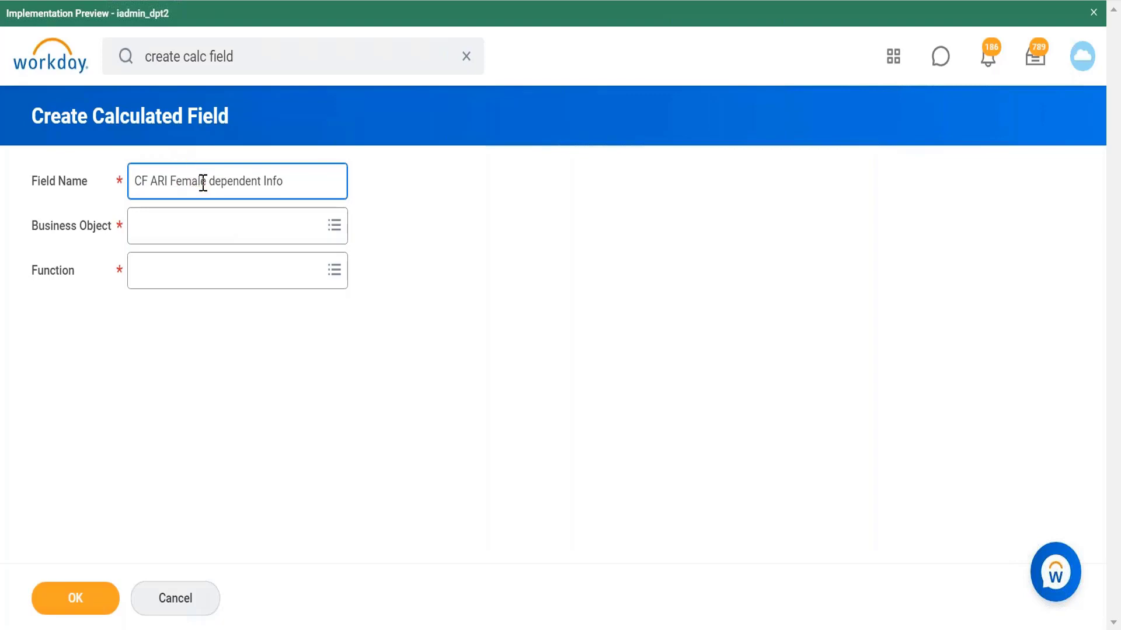
- Set the business object to Worker and the function to Aggregate Related Instances, and continue to the calculation definition
left_click(220, 232)
type("worker")
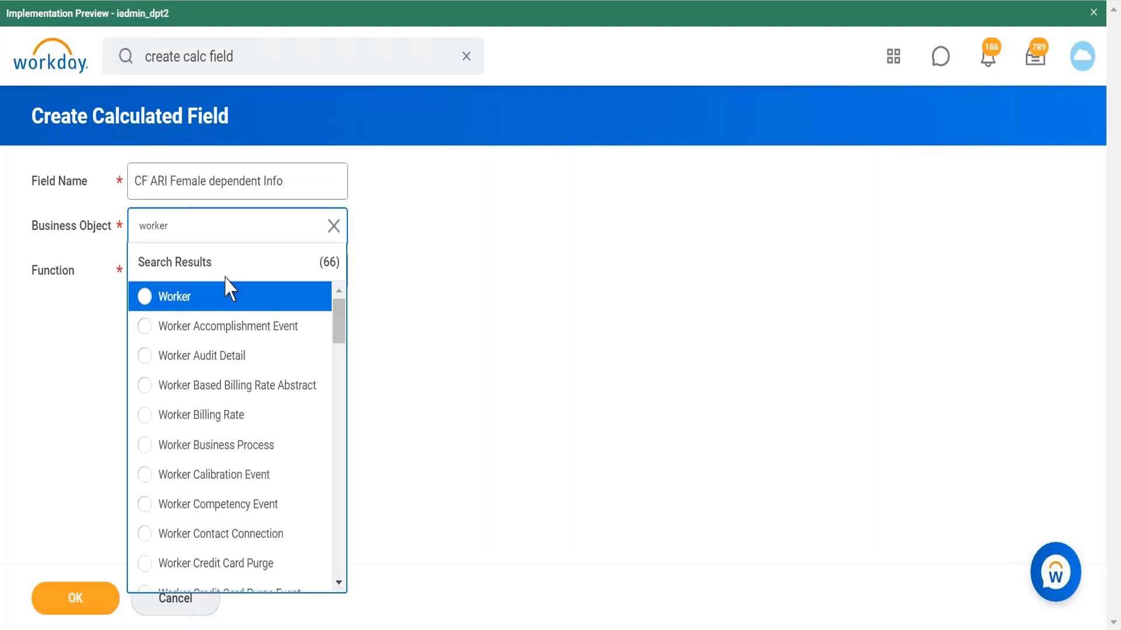
left_click(238, 306)
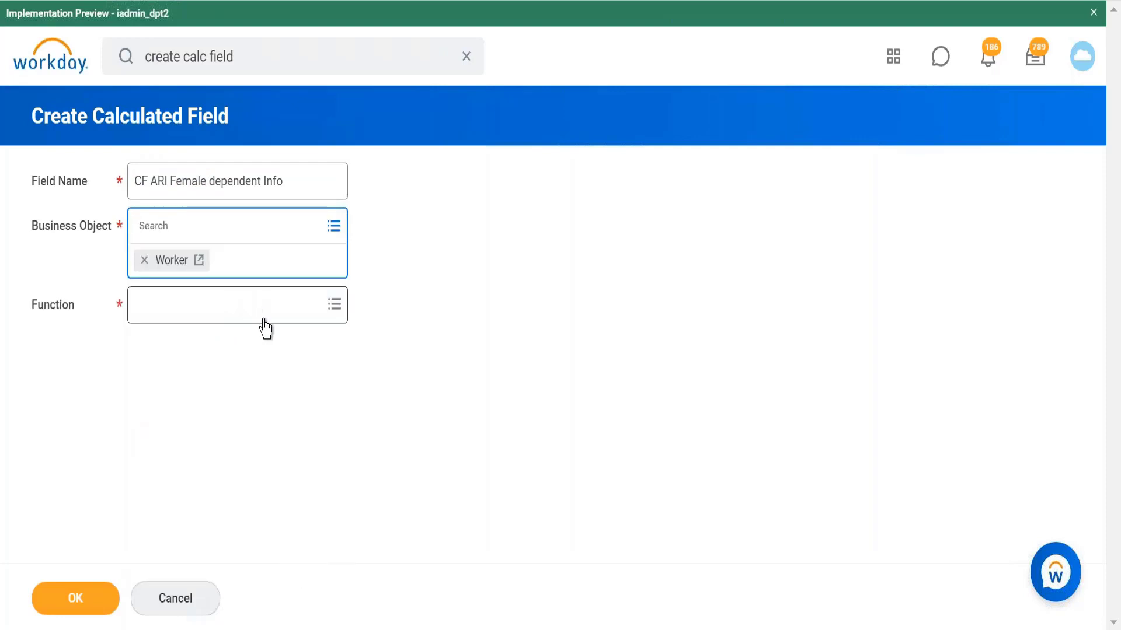
key("Tab")
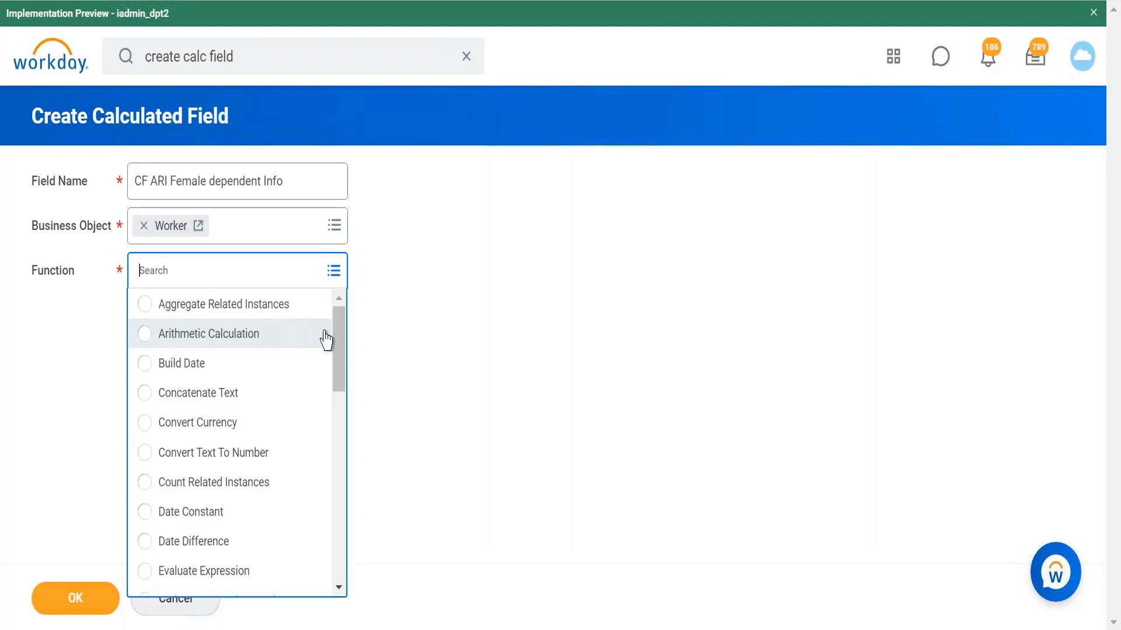
left_click(297, 315)
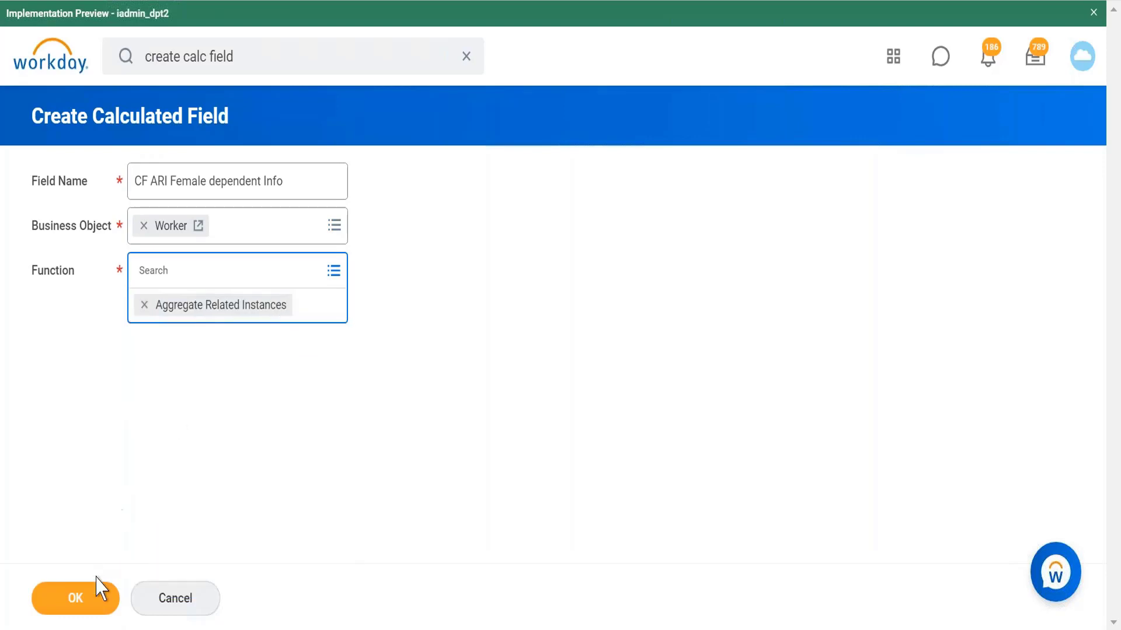
left_click(93, 601)
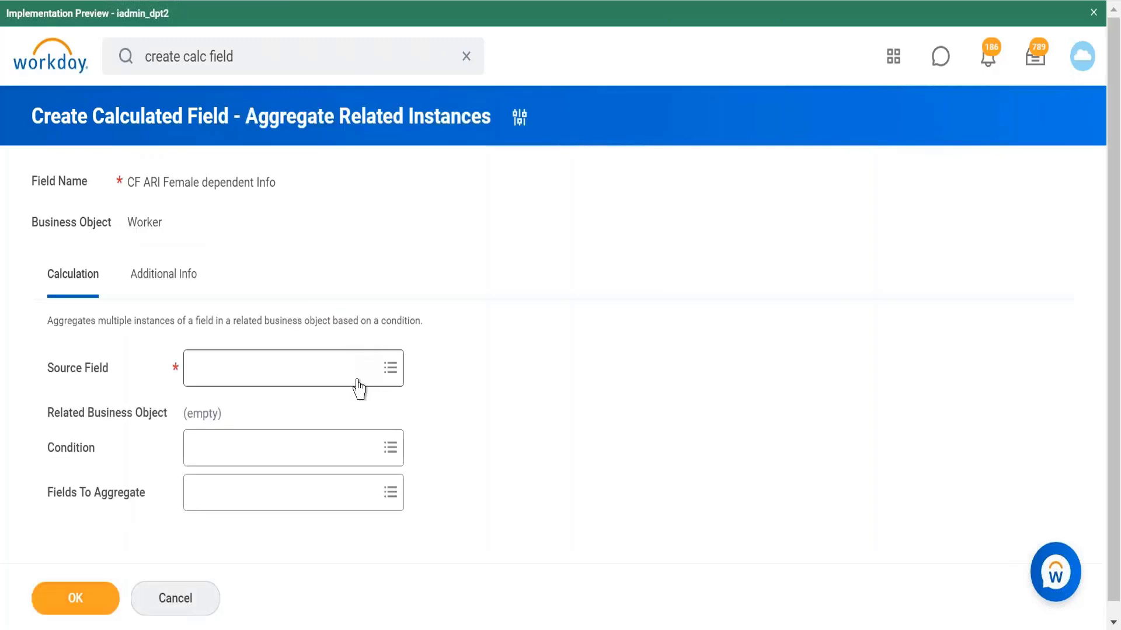
- Browse the Basic Bio category for a source field, and try searching the source fields for the dependent data
left_click(357, 380)
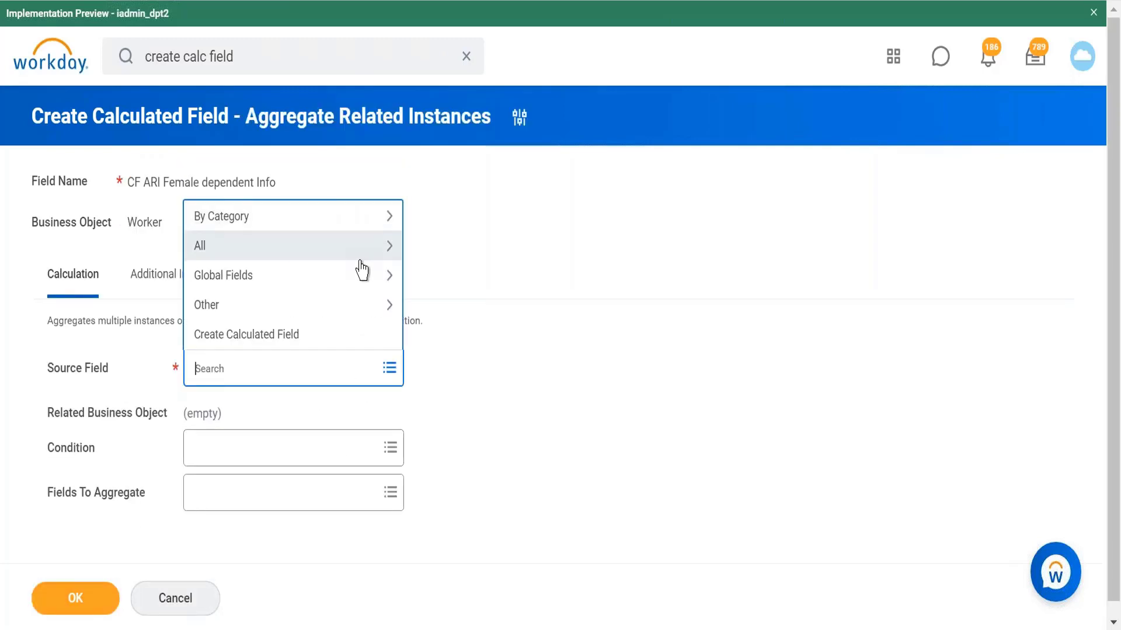
left_click(338, 225)
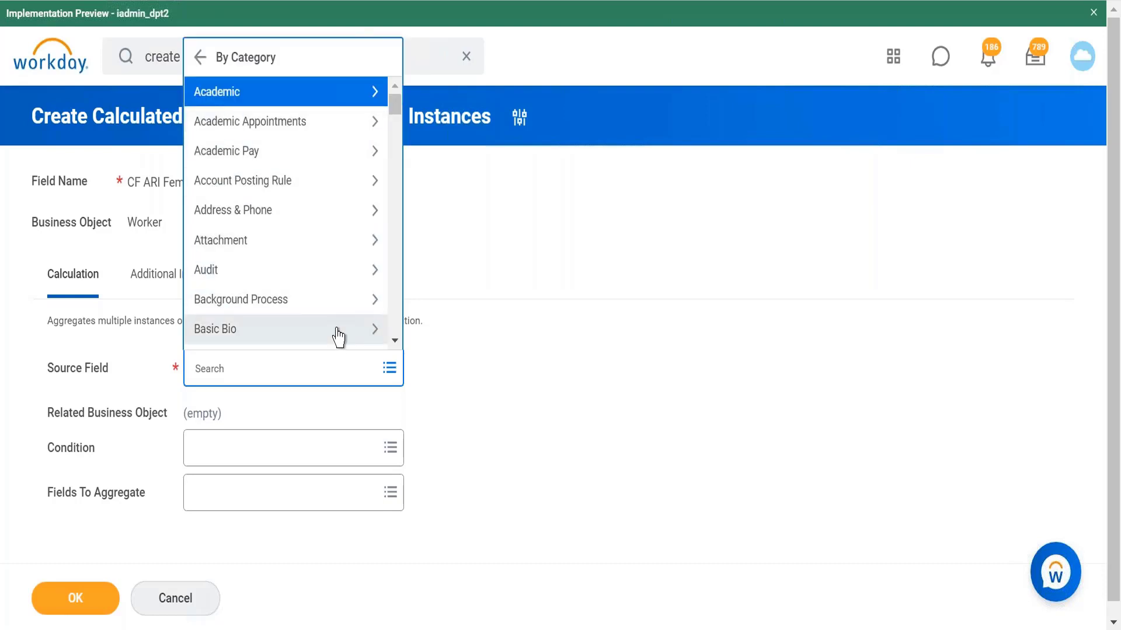
left_click(373, 330)
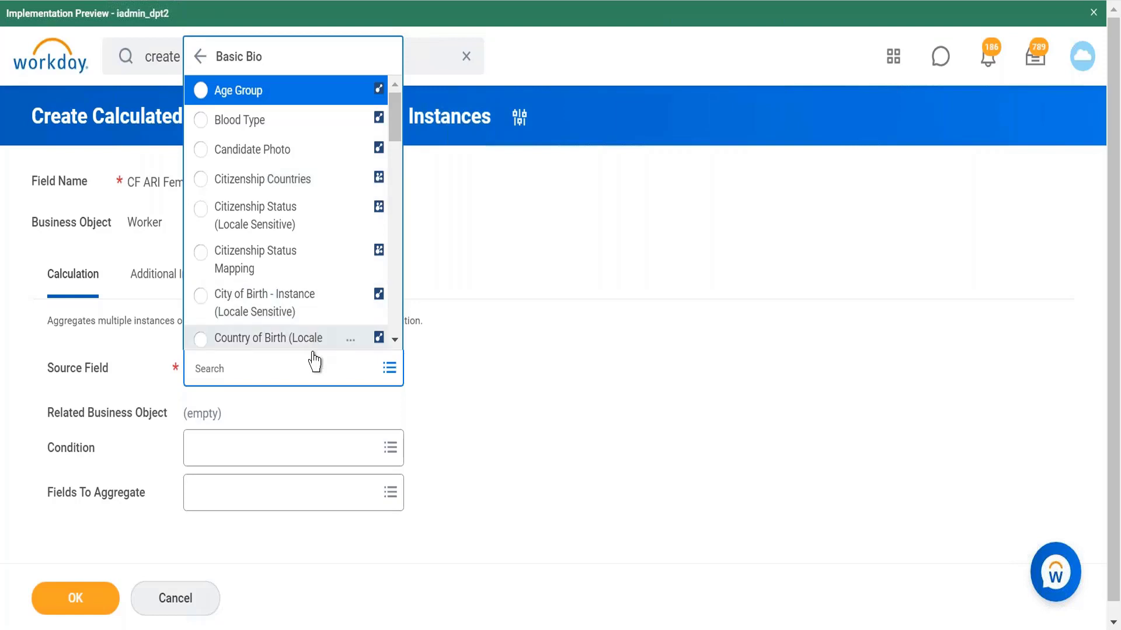
left_click(293, 372)
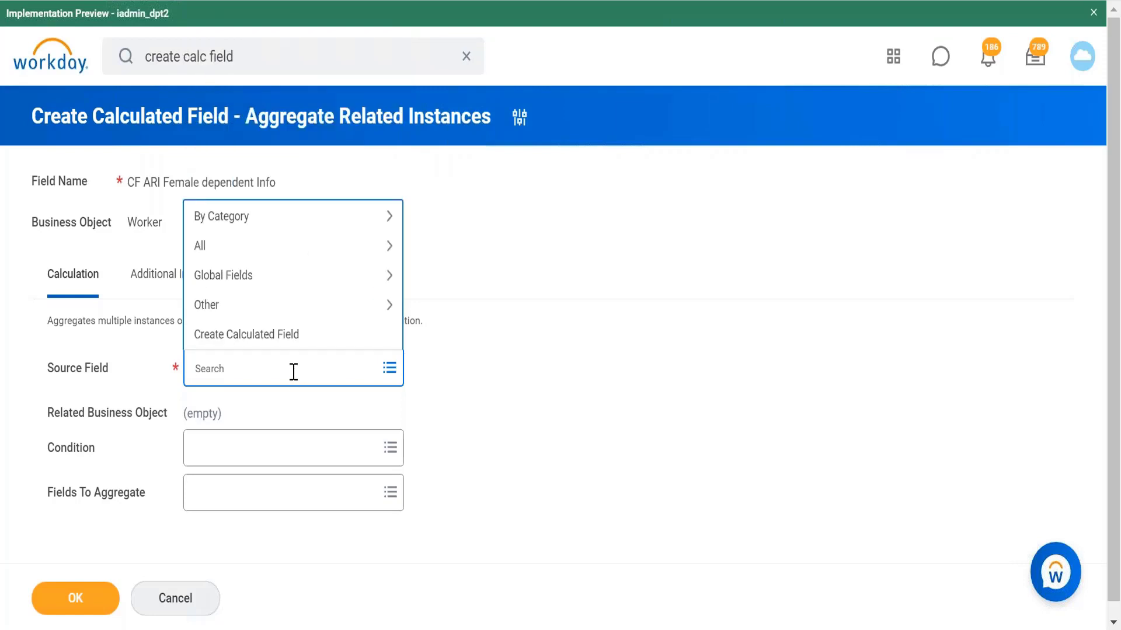
type("dependa")
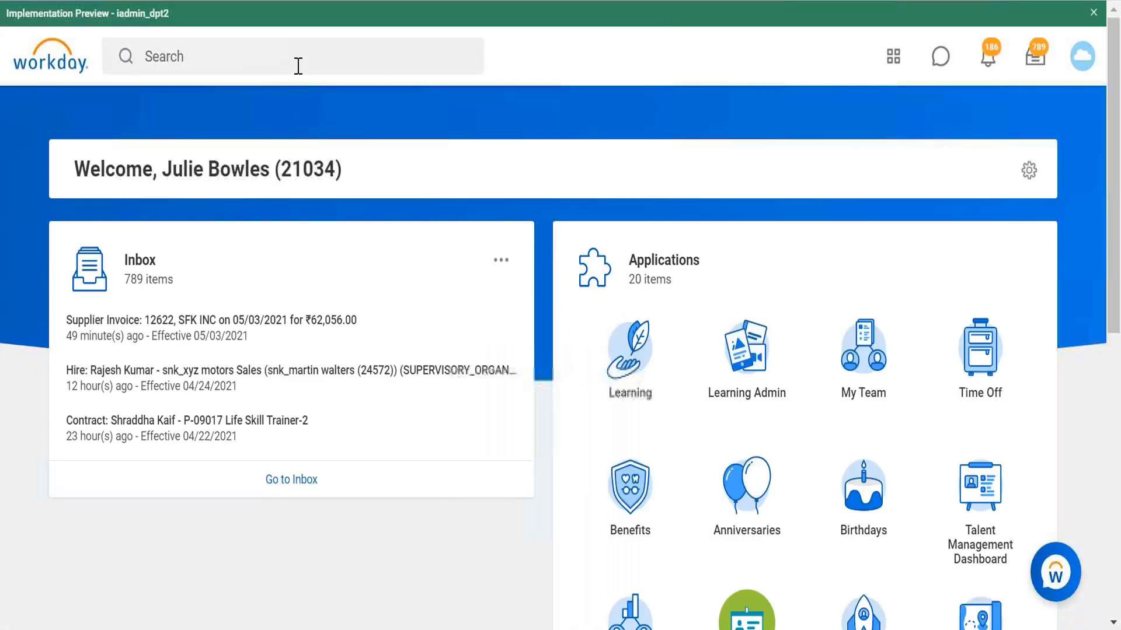
- Start a new calculated field named "Cf ARi Dependent Info" with Worker as its business object
left_click(298, 65)
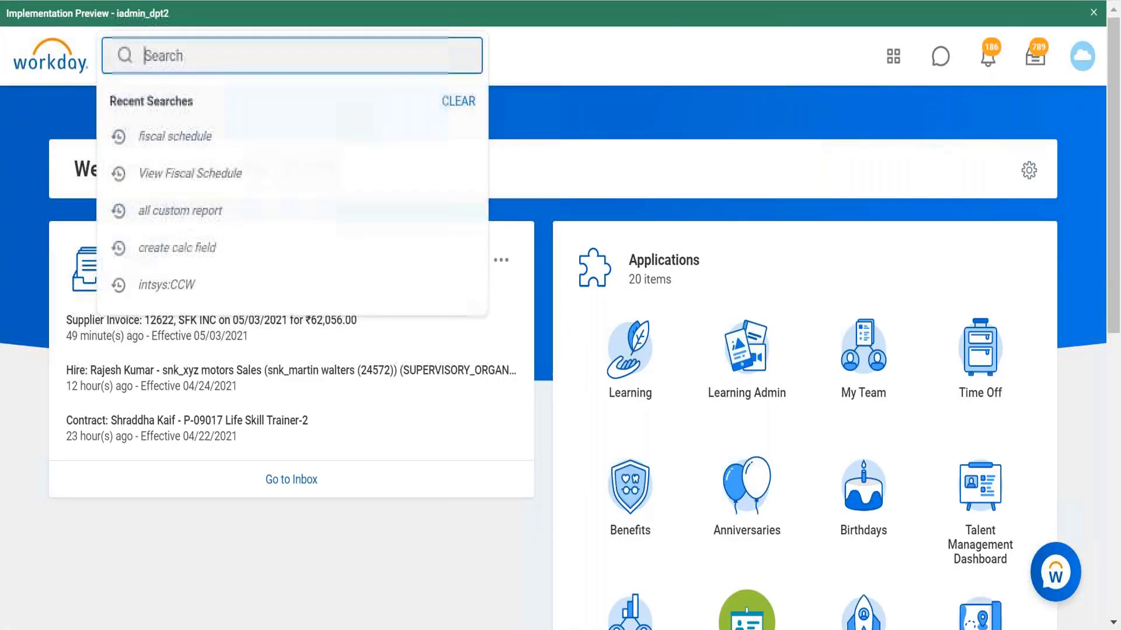
left_click(237, 259)
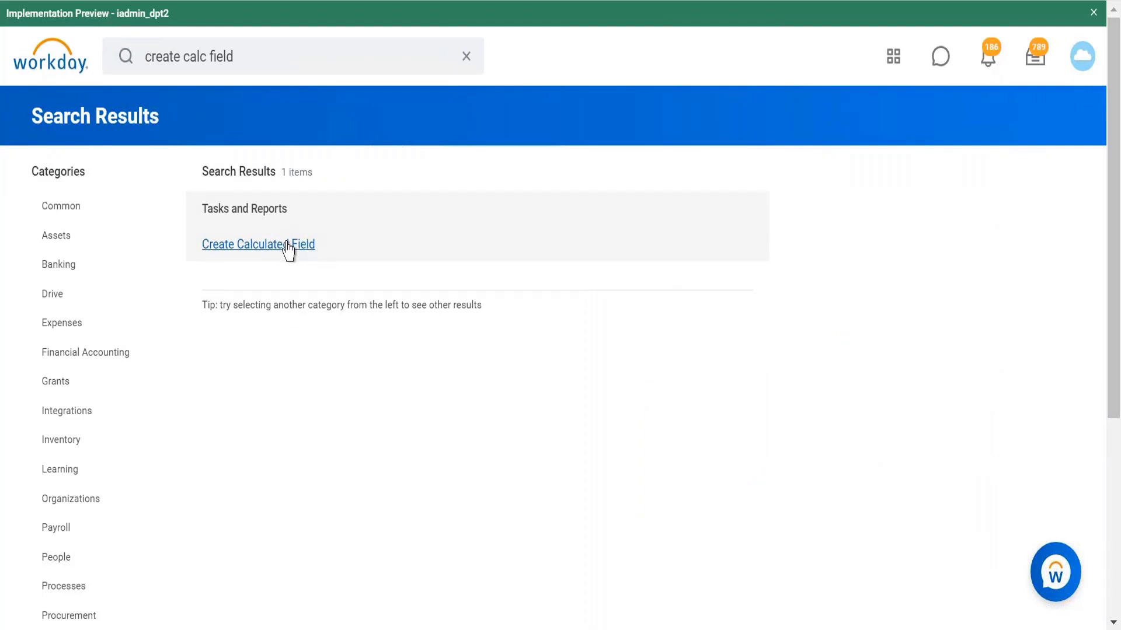
left_click(288, 245)
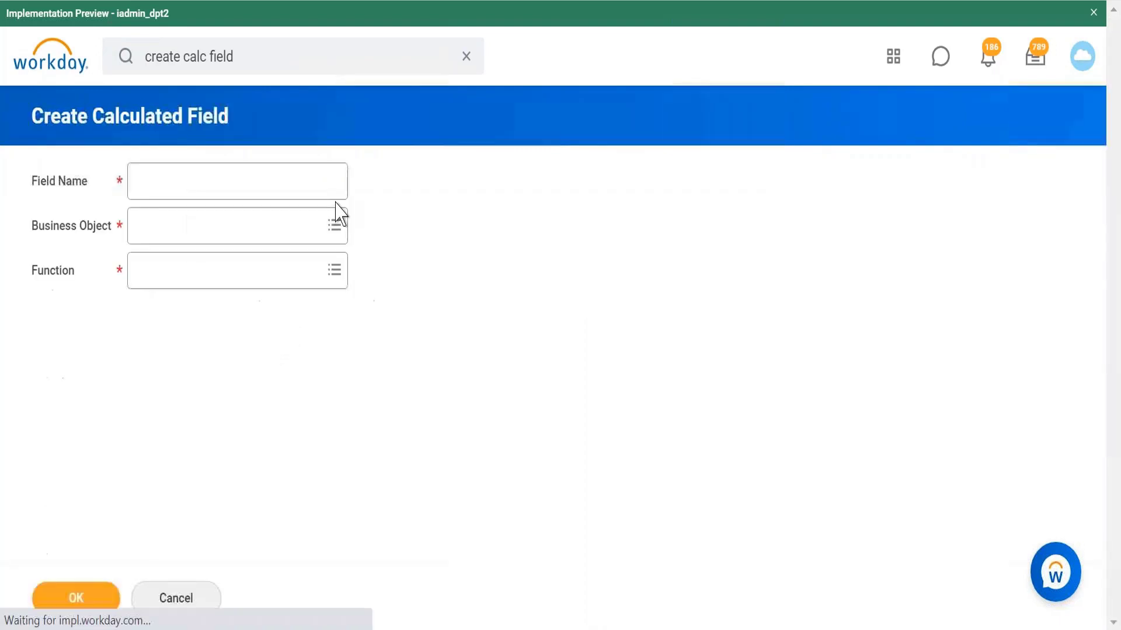
left_click(292, 179)
type("Cf")
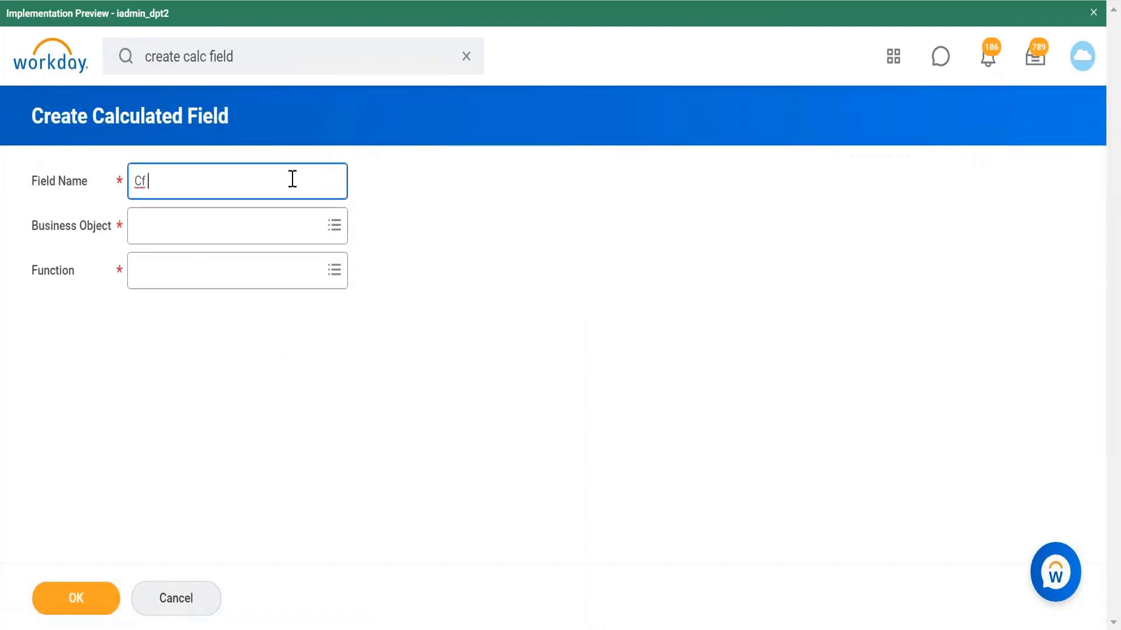
type(" ARi Dependent Info")
left_click(304, 230)
type("worker")
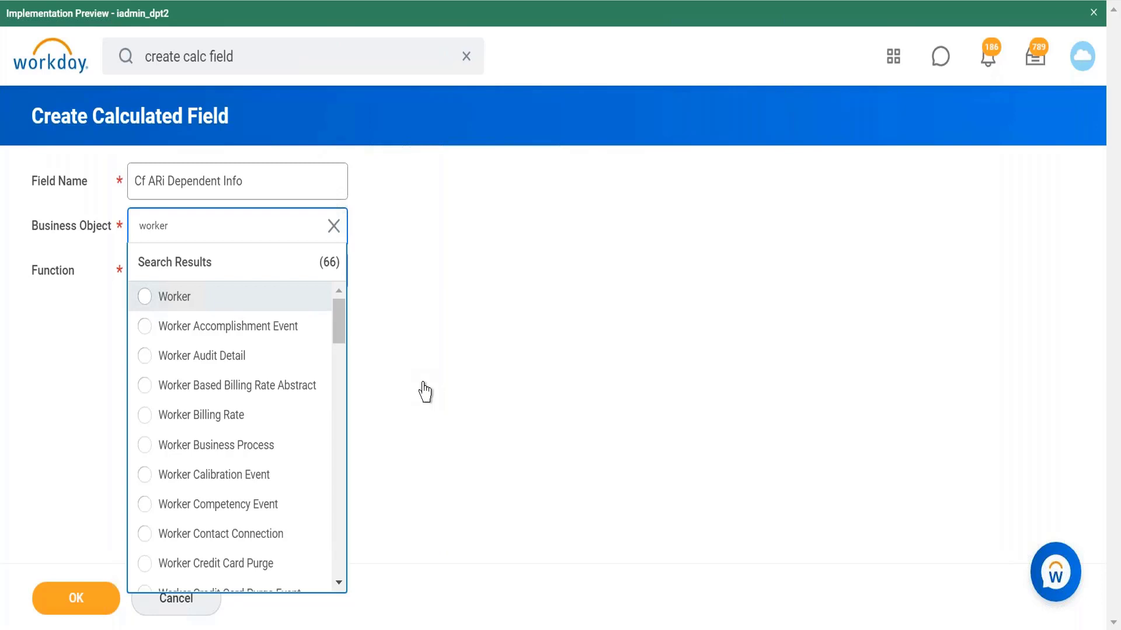
left_click(146, 298)
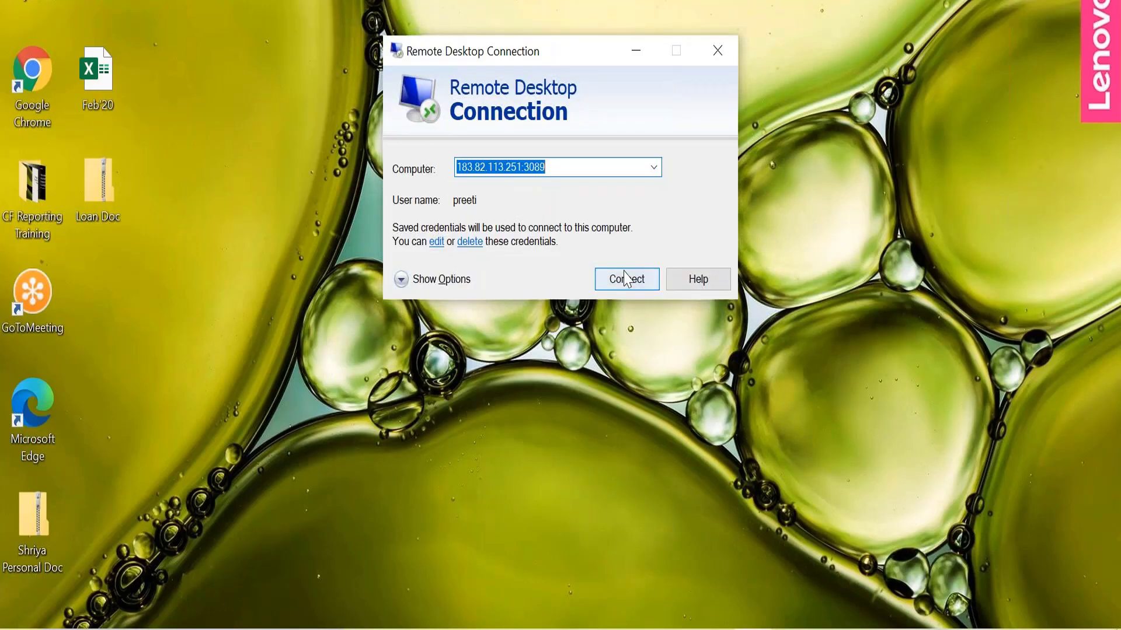
- Connect to the remote desktop and sign in to Workday with the saved RoboForm login from the Workday folder
left_click(626, 284)
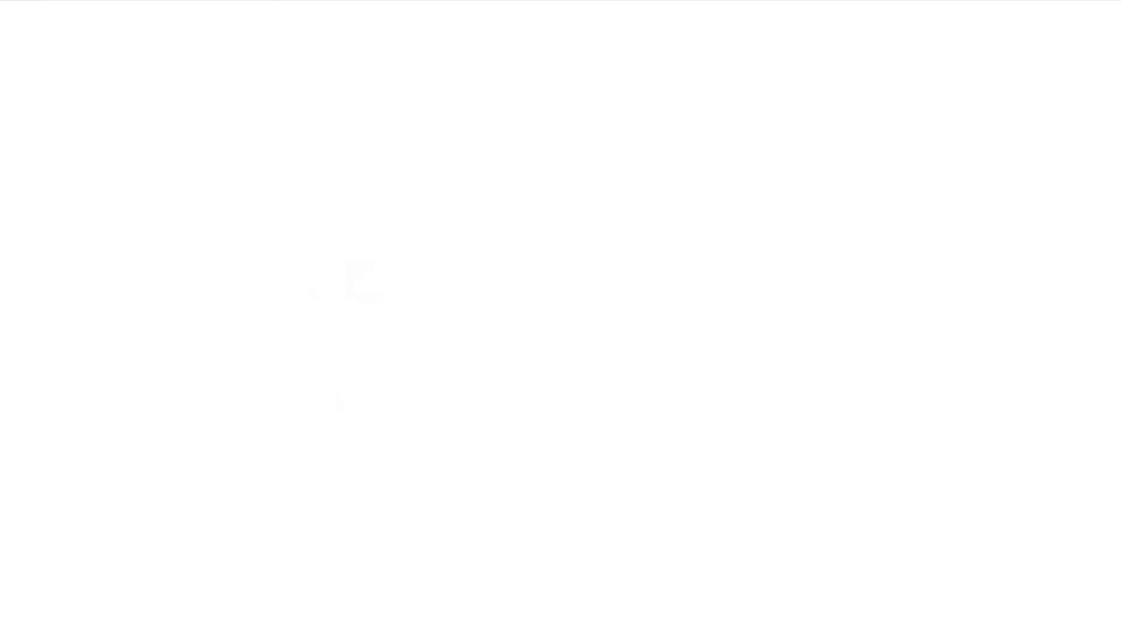
left_click(321, 1)
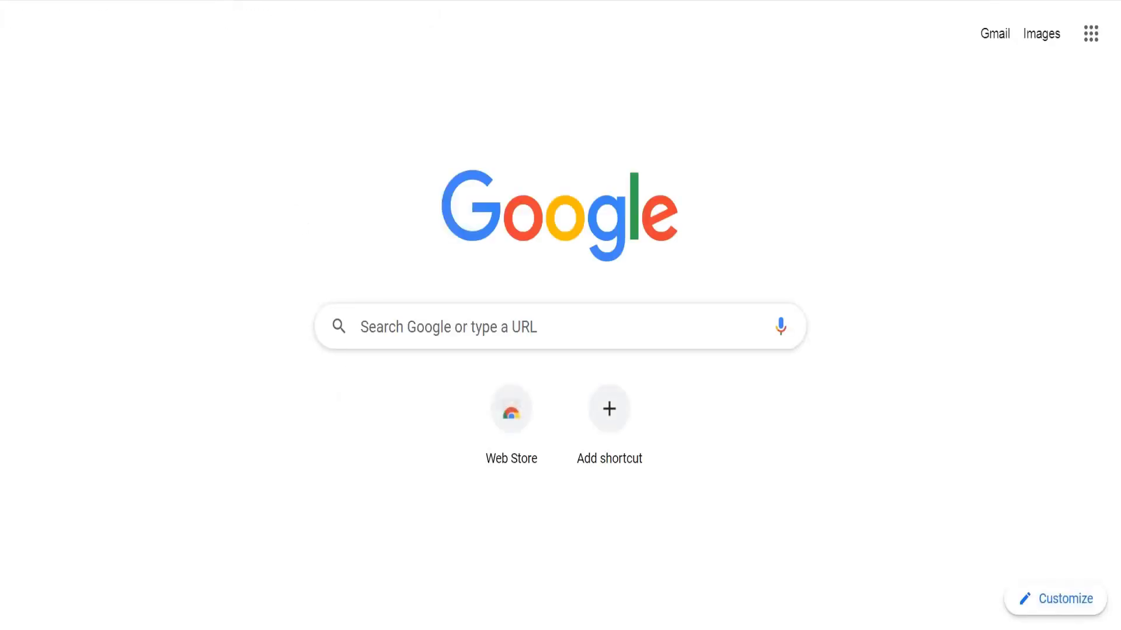
left_click(1020, 2)
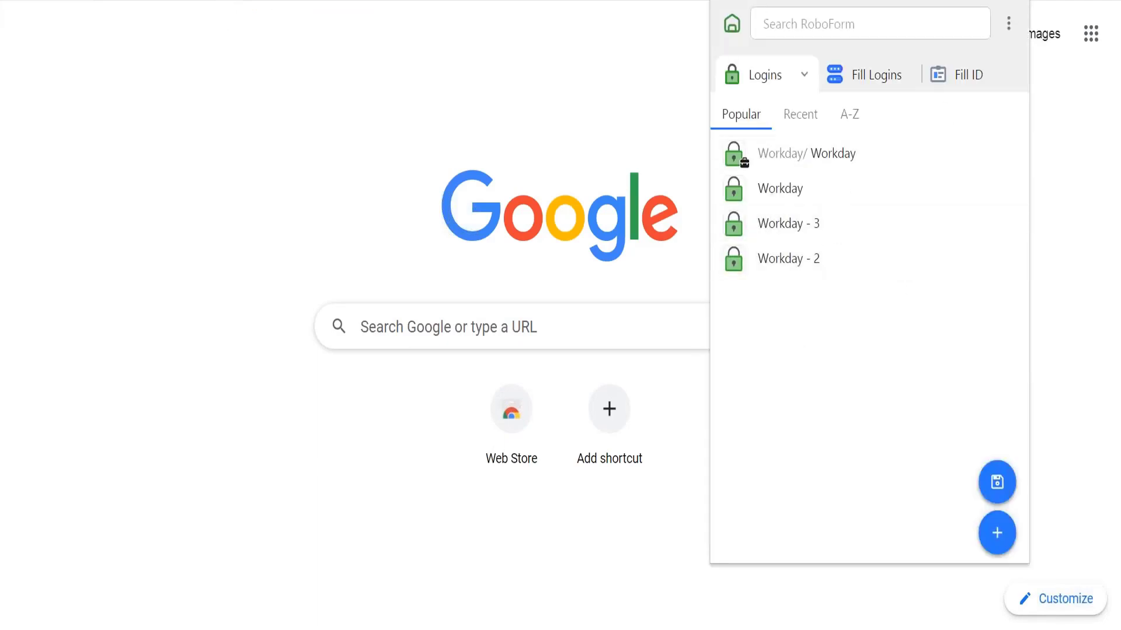
left_click(858, 81)
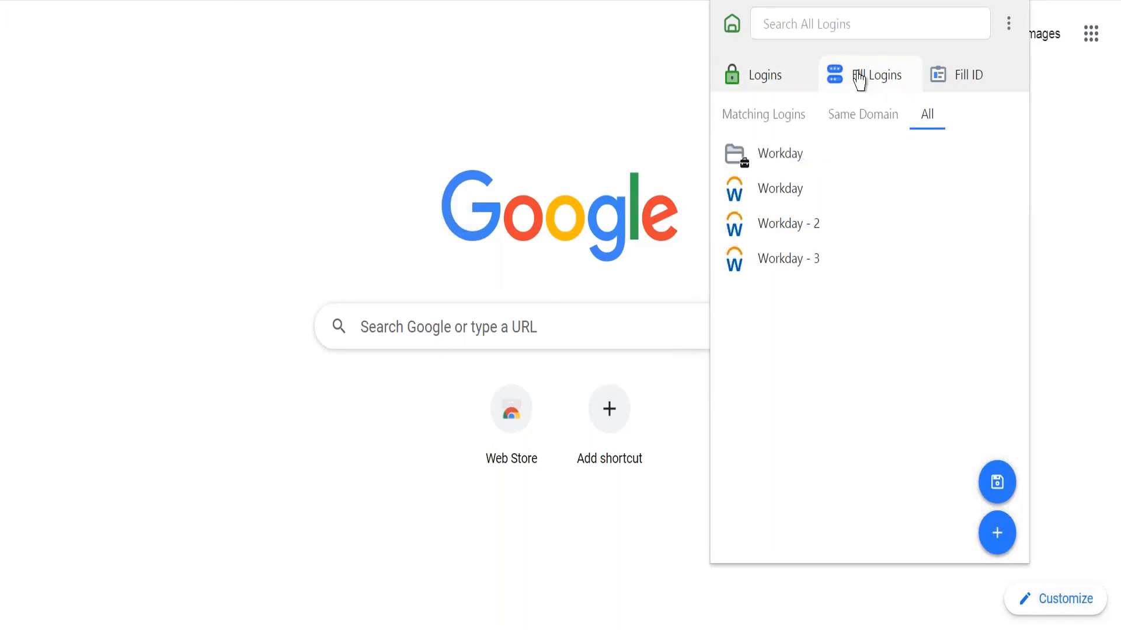
left_click(753, 82)
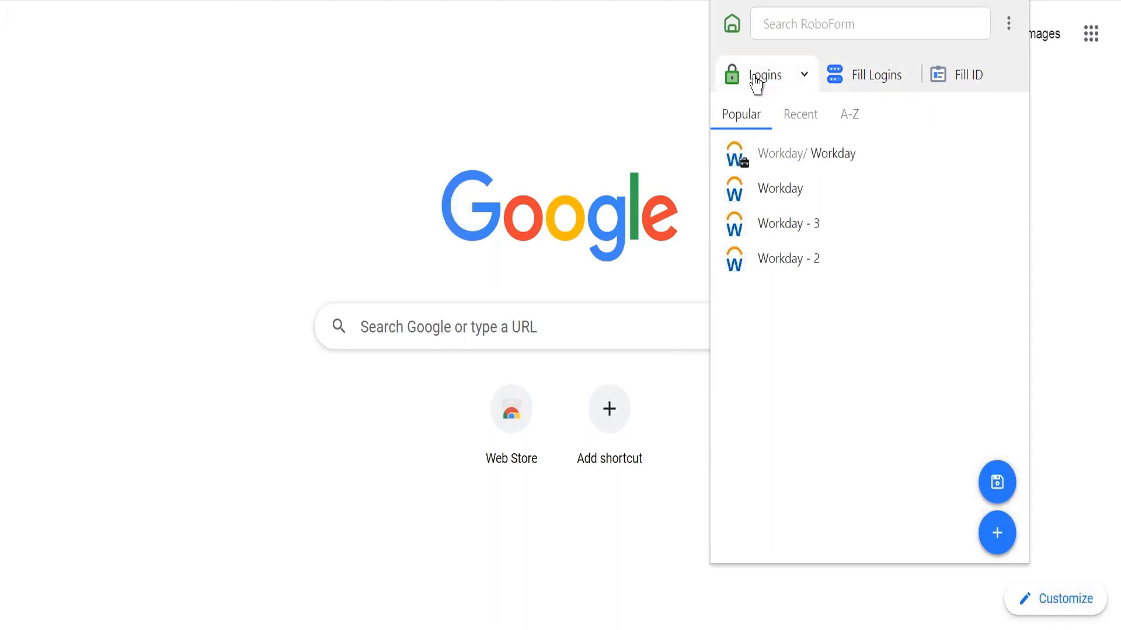
left_click(803, 155)
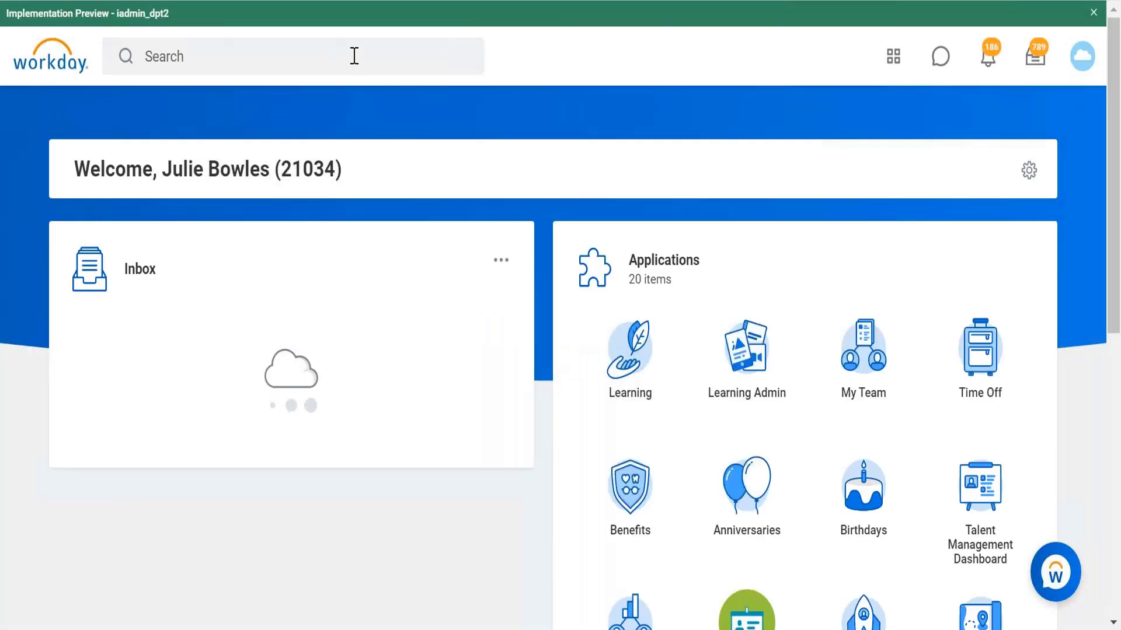
- Create a calculated field named "Cf ARI Dependent Info" on the Worker business object with the Aggregate Related Instances function
left_click(354, 56)
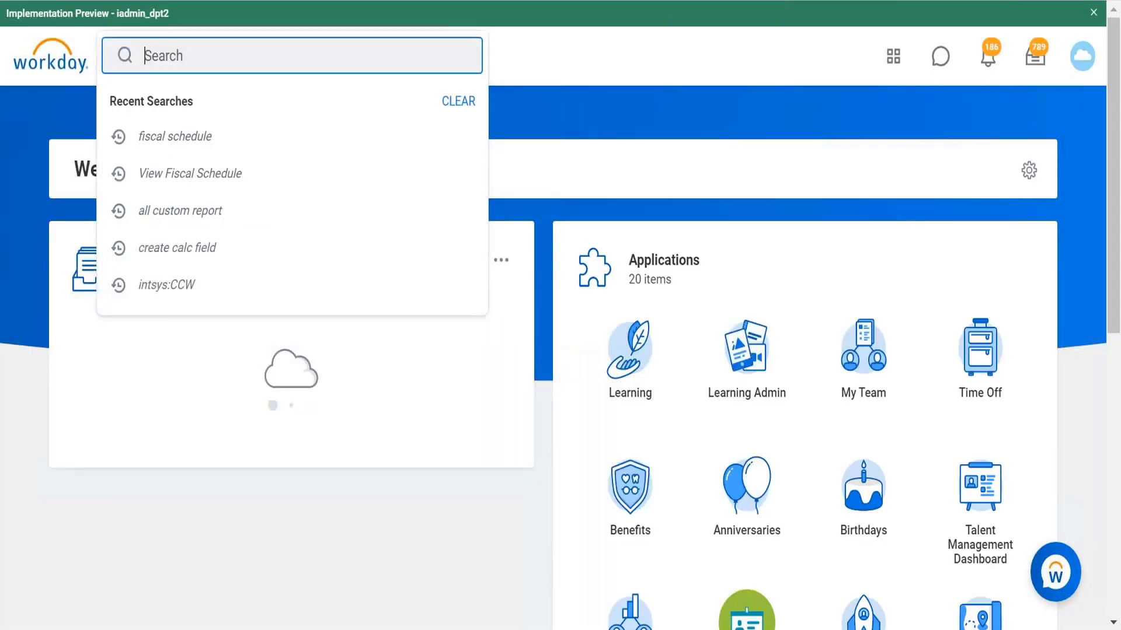
left_click(276, 253)
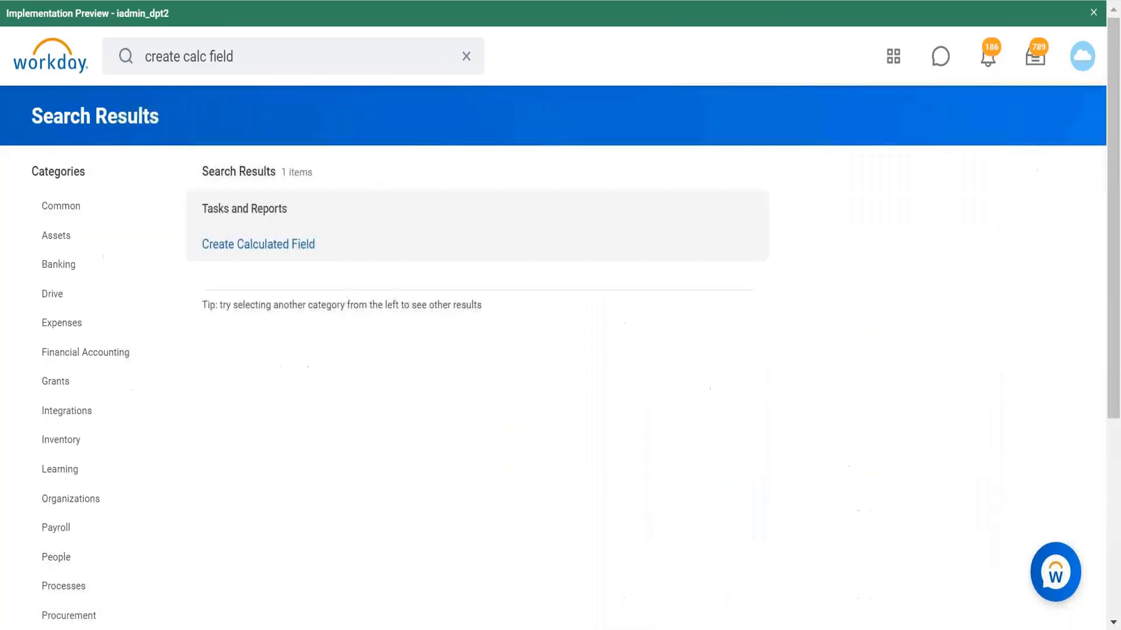
left_click(259, 246)
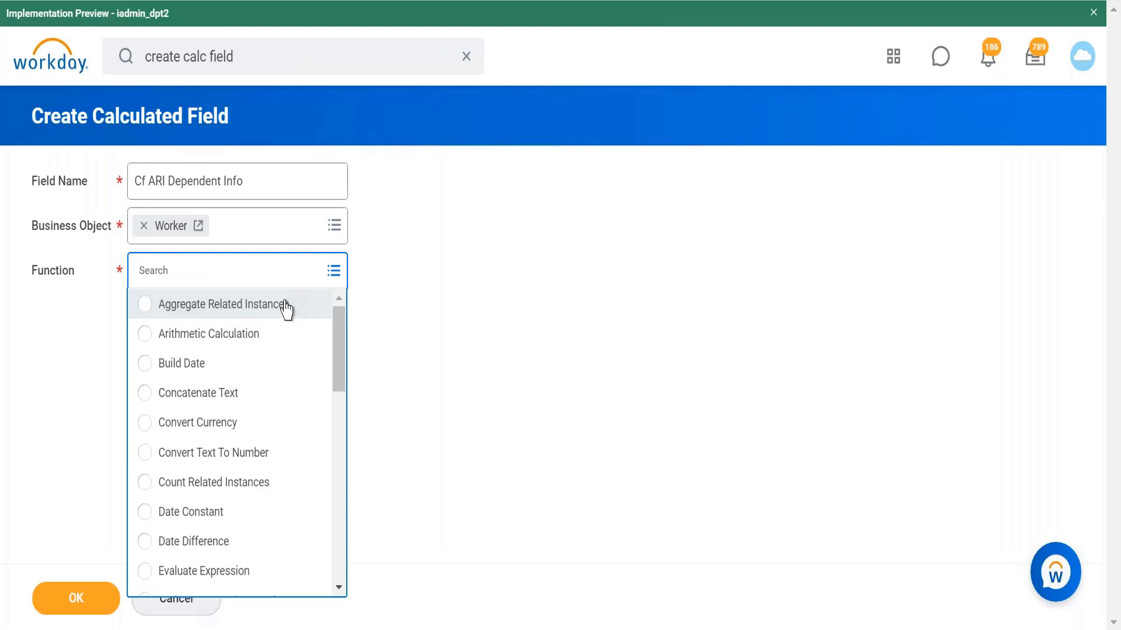
left_click(286, 305)
left_click(78, 605)
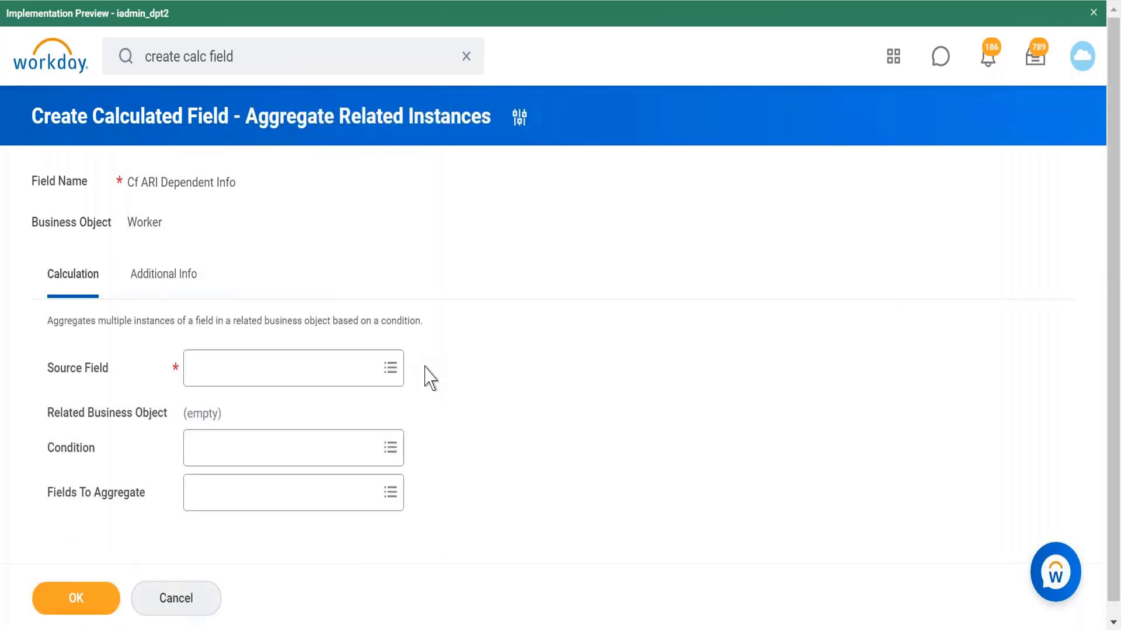
- Search the source fields for "dependent" and set the source field to Dependents
left_click(300, 370)
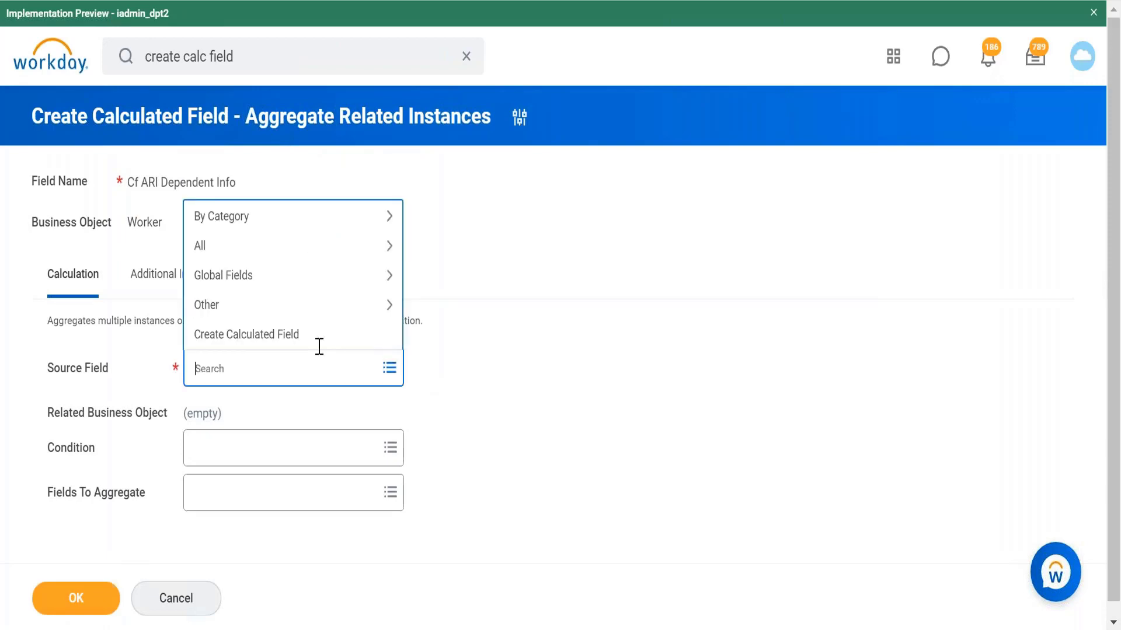
type("dependent")
key("Return")
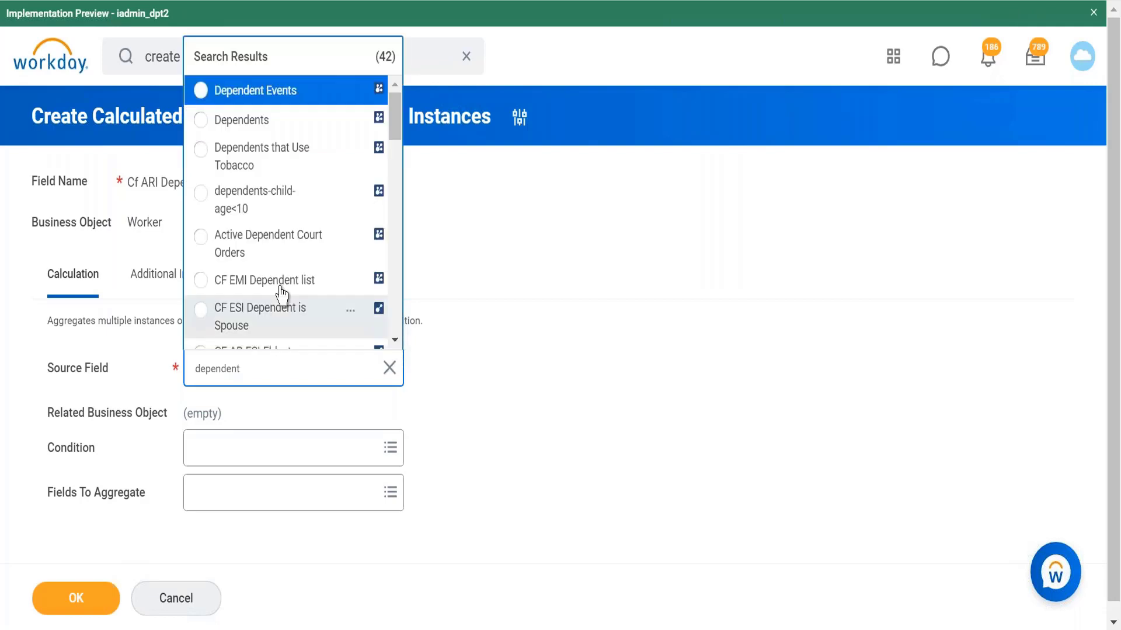
left_click(279, 120)
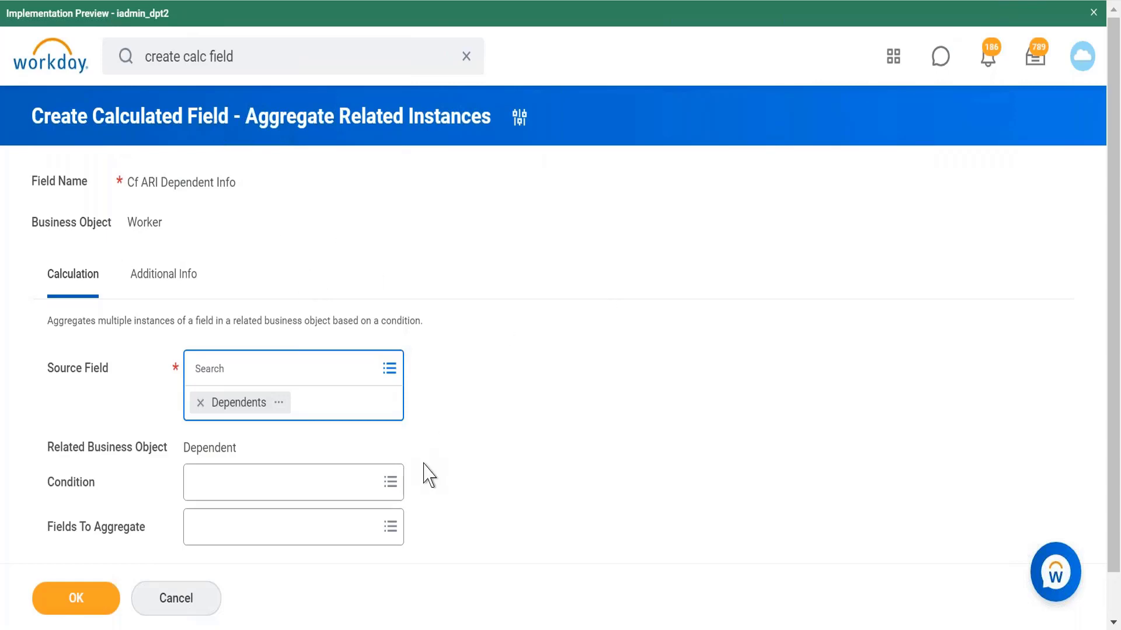
- Start a new calculated field for the Condition and name it "CF Female Dependent Boolean"
scroll(429, 476, "down", 1)
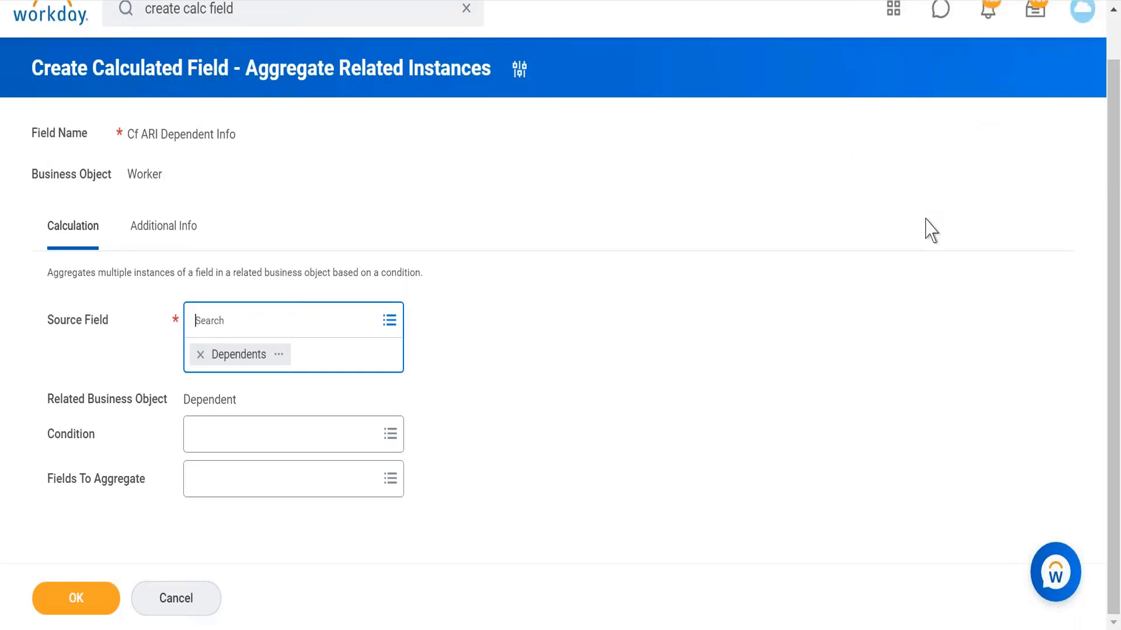
left_click(330, 442)
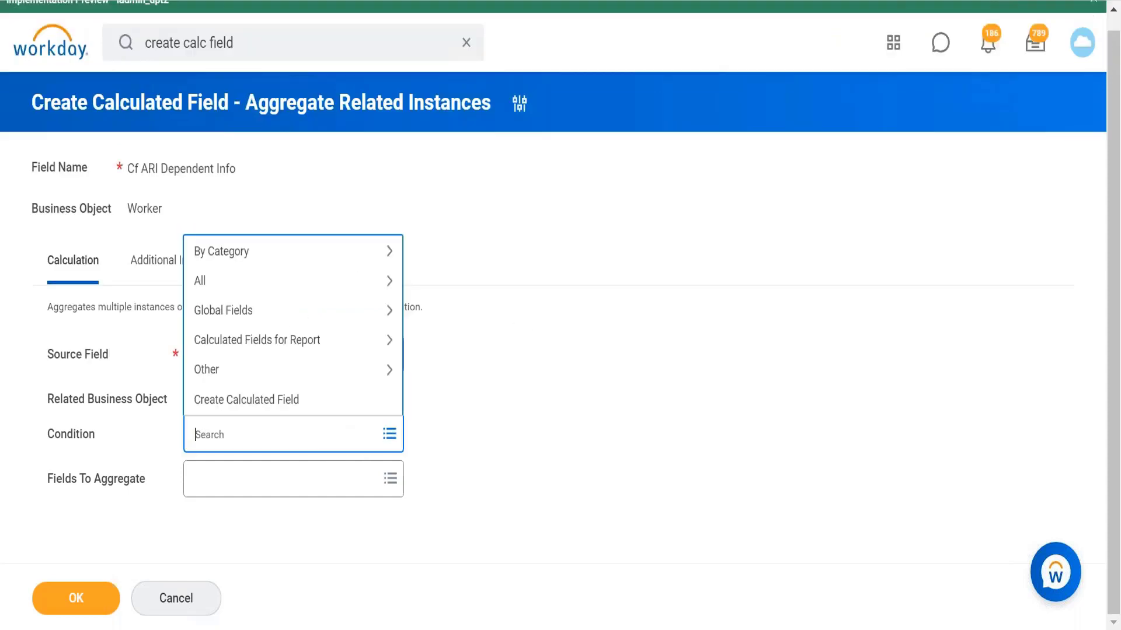
left_click(509, 336)
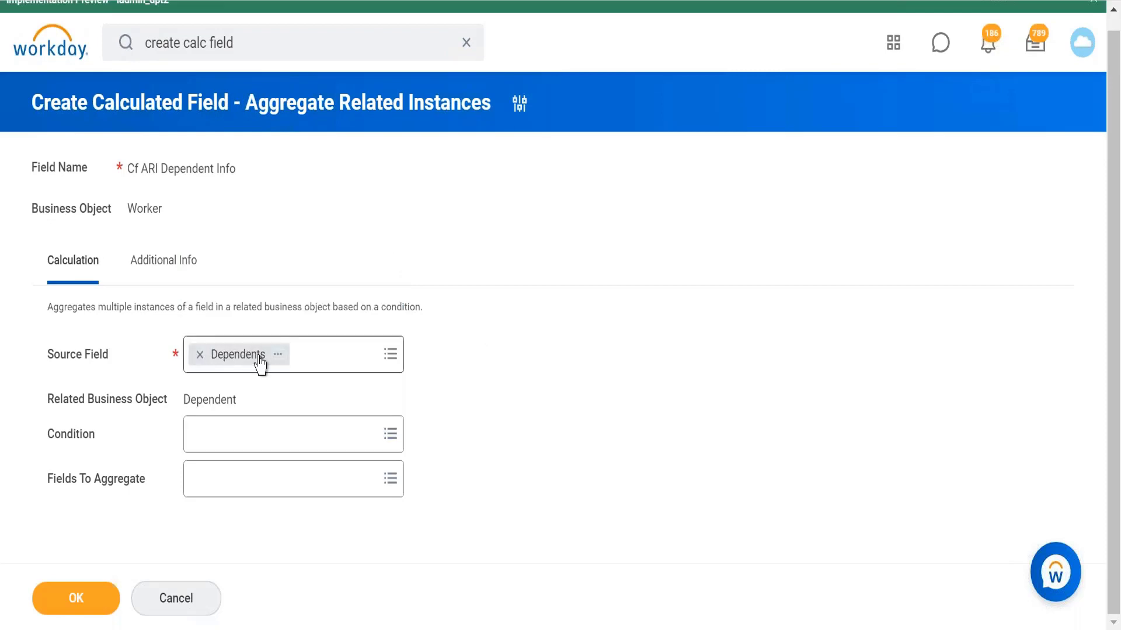
left_click(252, 445)
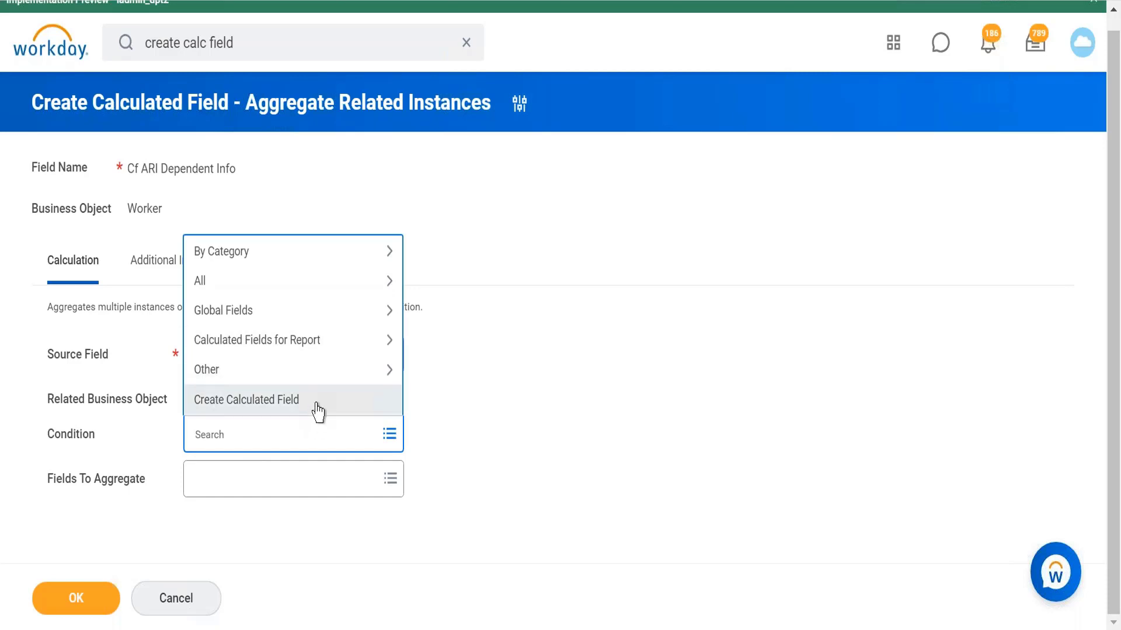
key("Escape")
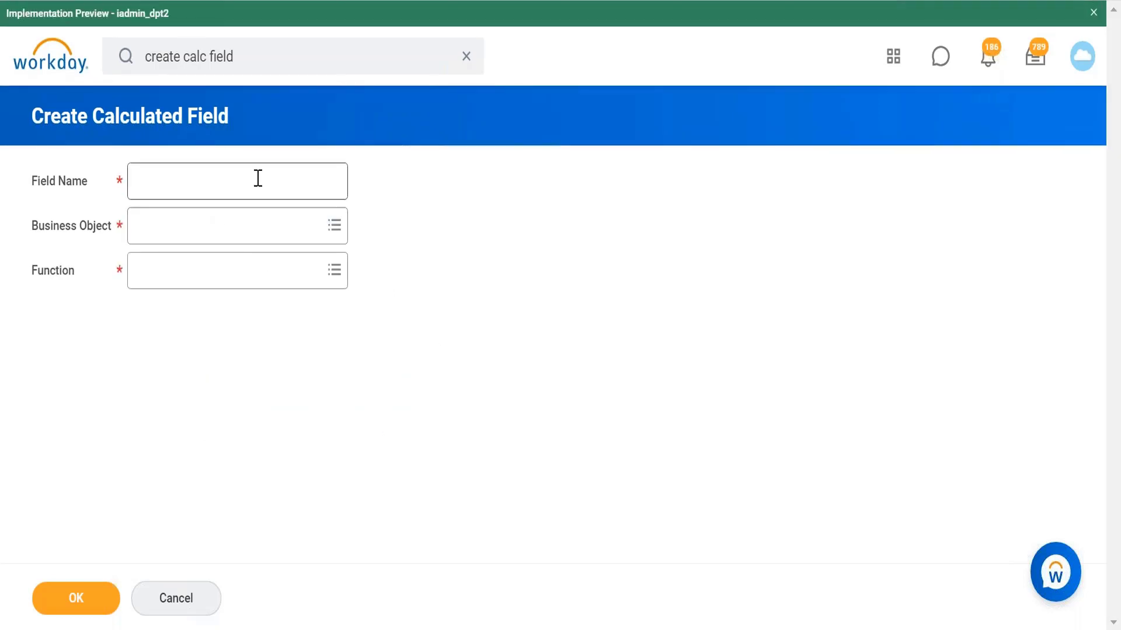
left_click(258, 180)
type("Cf")
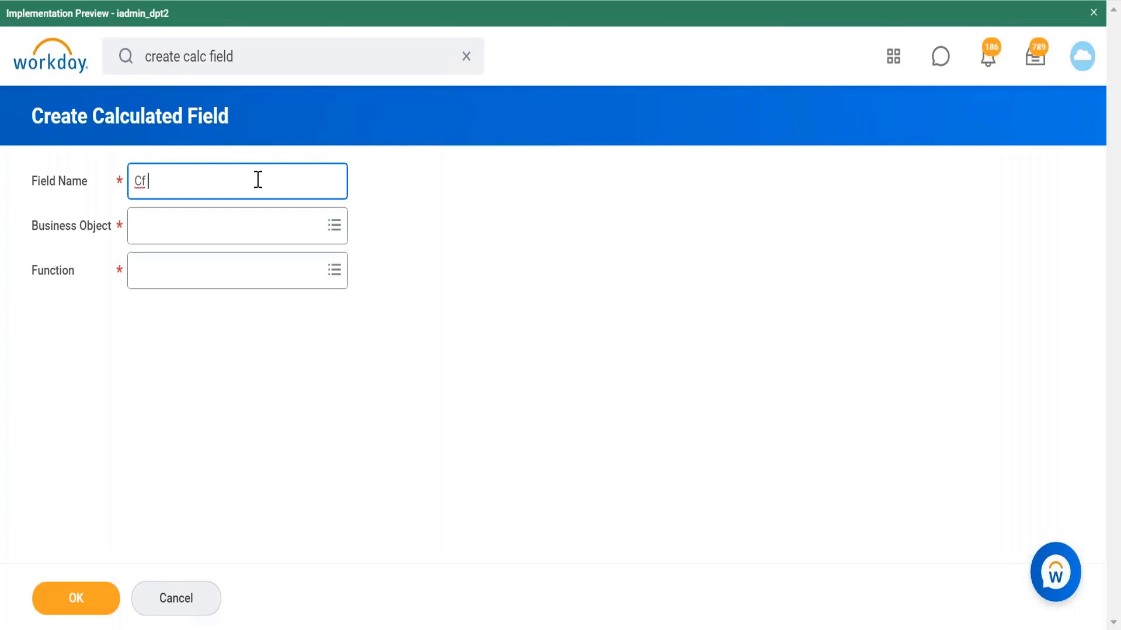
key("BackSpace")
key("BackSpace")
type("F")
type("Femaile Dependent Boolean")
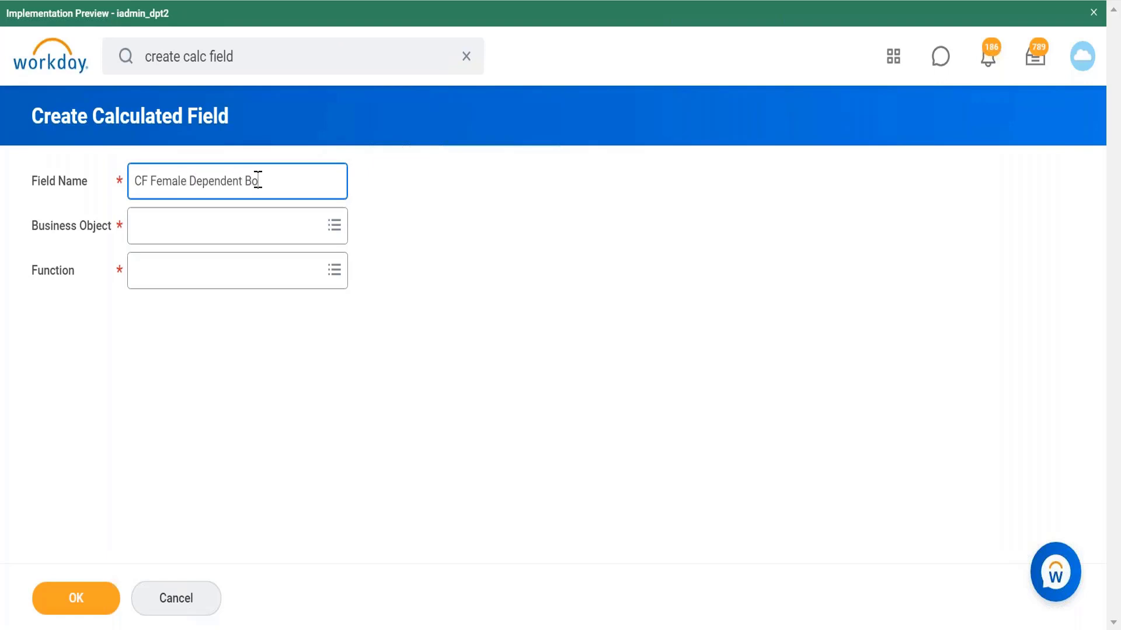
- Set the new field's business object to Dependent and its function to True/False Condition, and proceed to its definition
left_click(207, 232)
type("dependent")
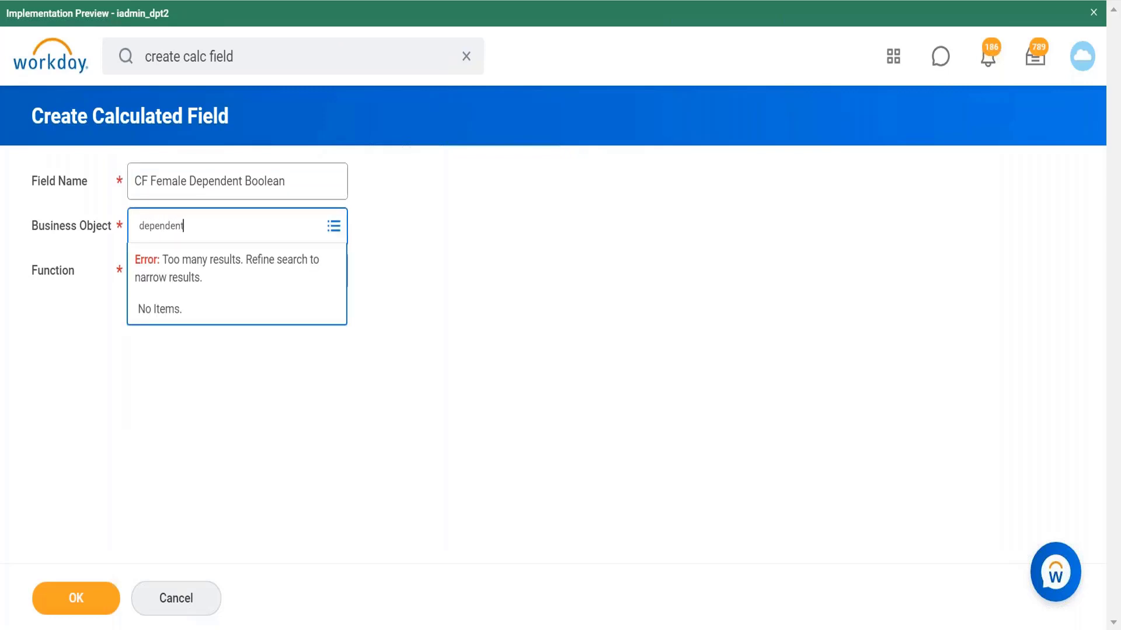
key("Return")
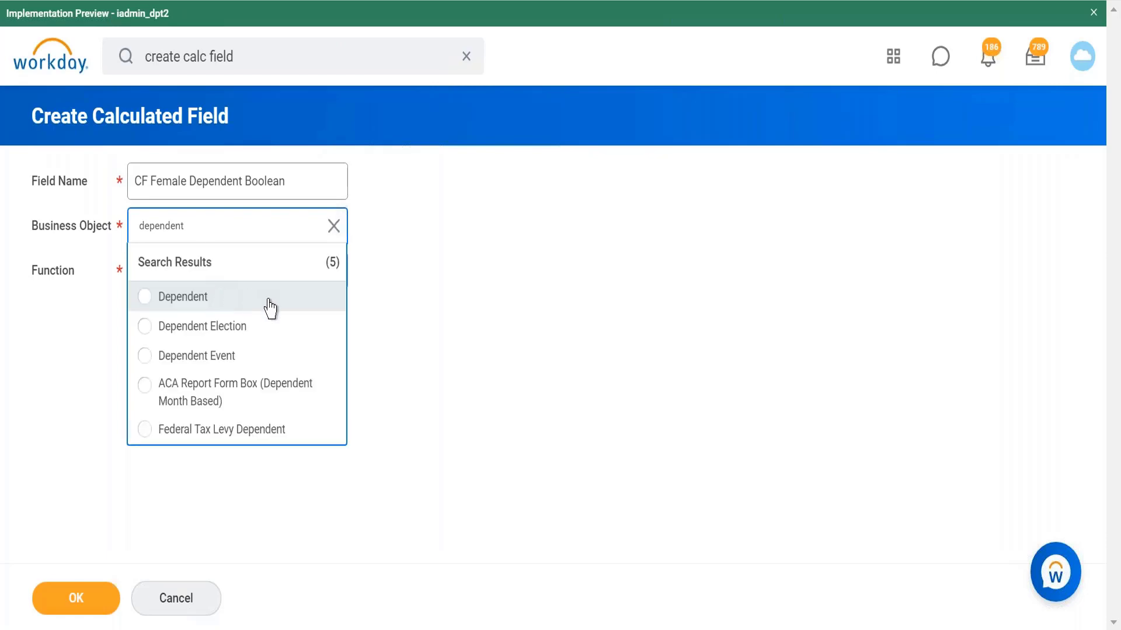
left_click(146, 301)
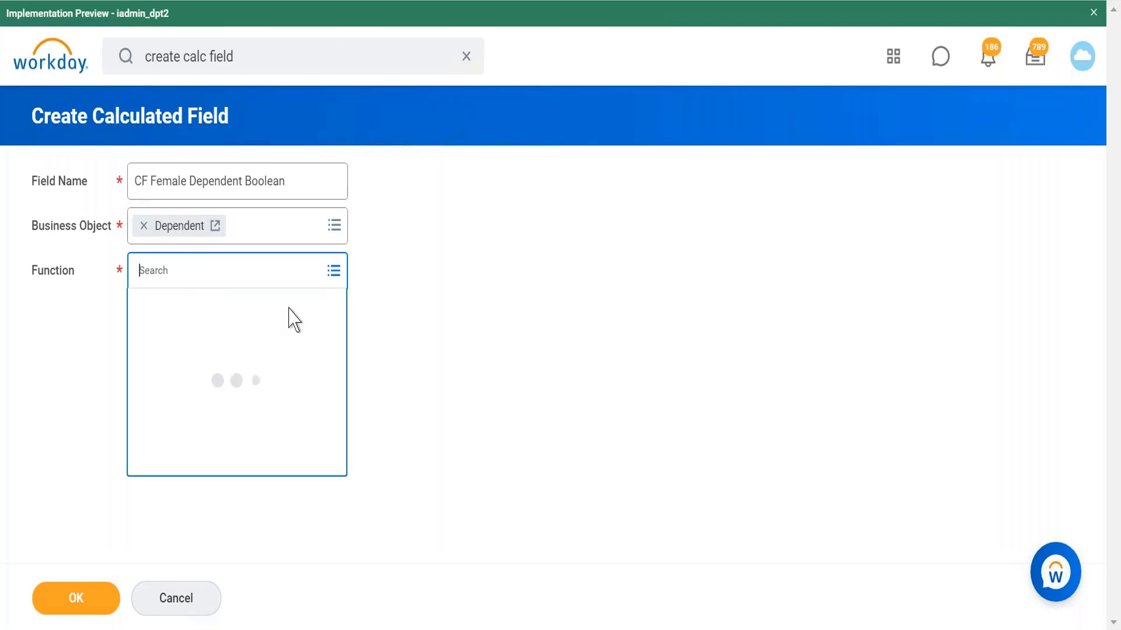
left_click_drag(340, 370, 339, 587)
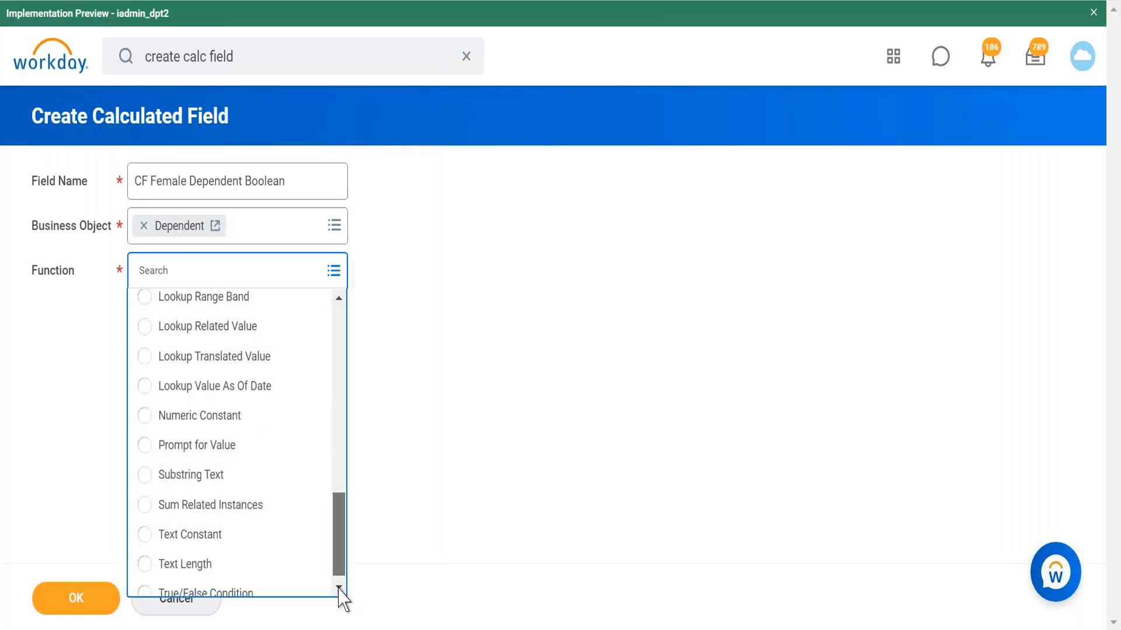
left_click(273, 593)
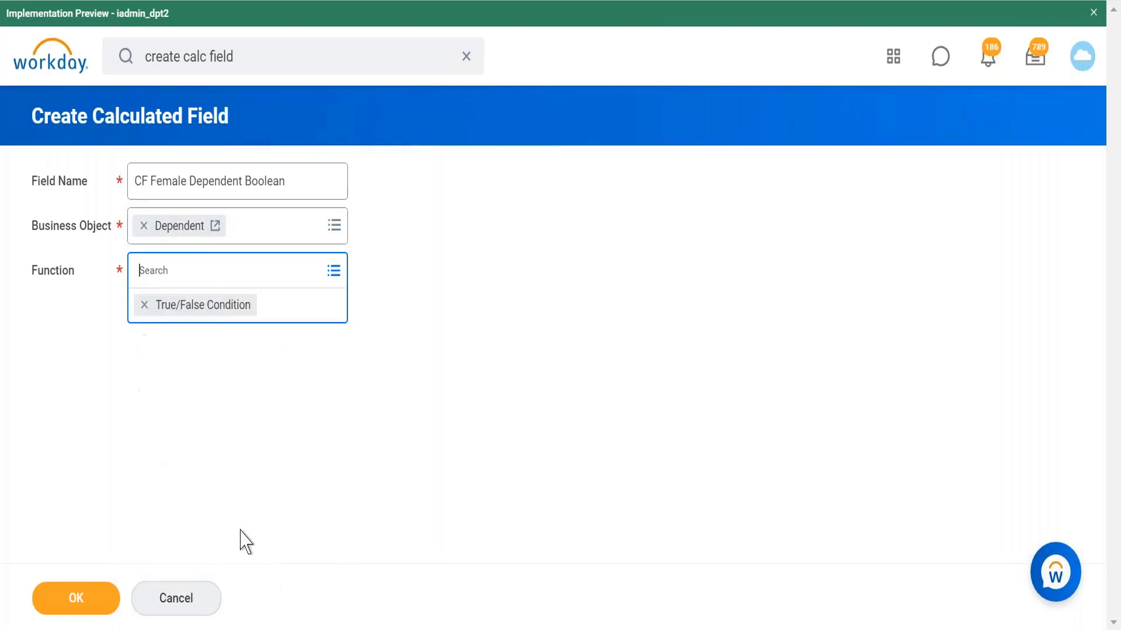
left_click(87, 603)
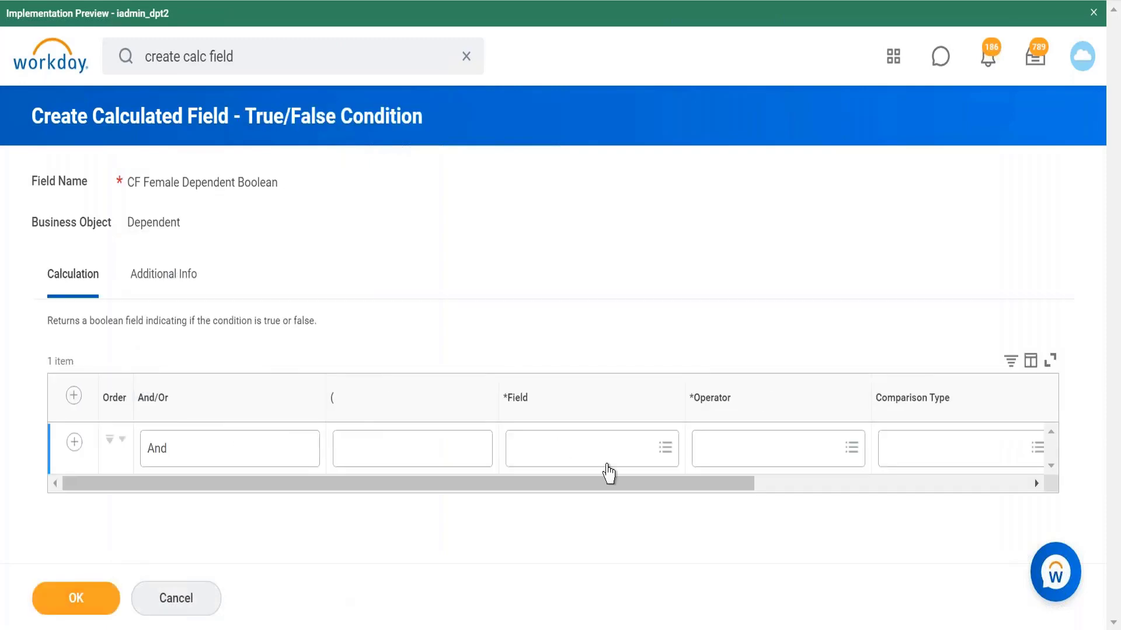
left_click(607, 466)
type("rela")
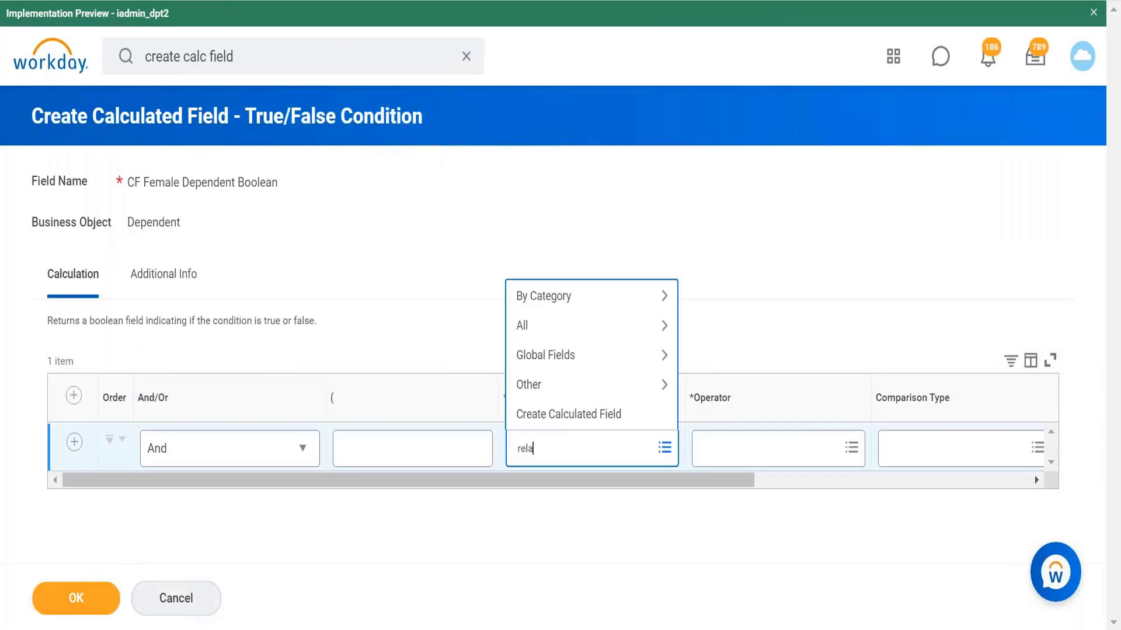
type("tionship")
key("Return")
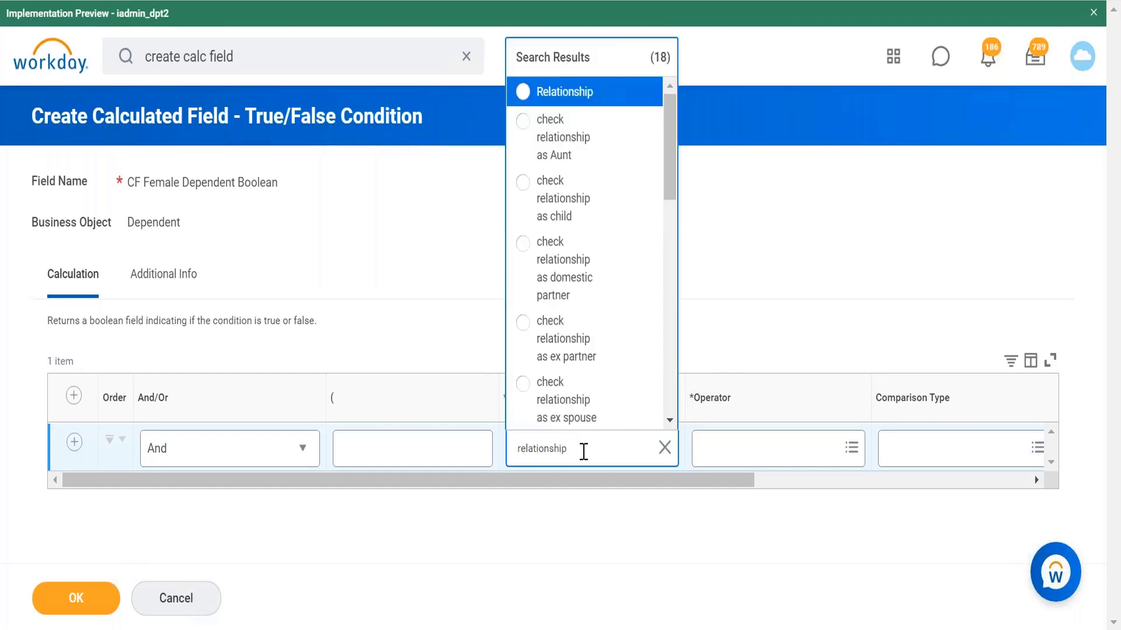
key("BackSpace")
key("BackSpace")
key("BackSpace")
key("BackSpace")
key("BackSpace")
key("BackSpace")
key("BackSpace")
key("BackSpace")
key("BackSpace")
key("BackSpace")
key("BackSpace")
key("BackSpace")
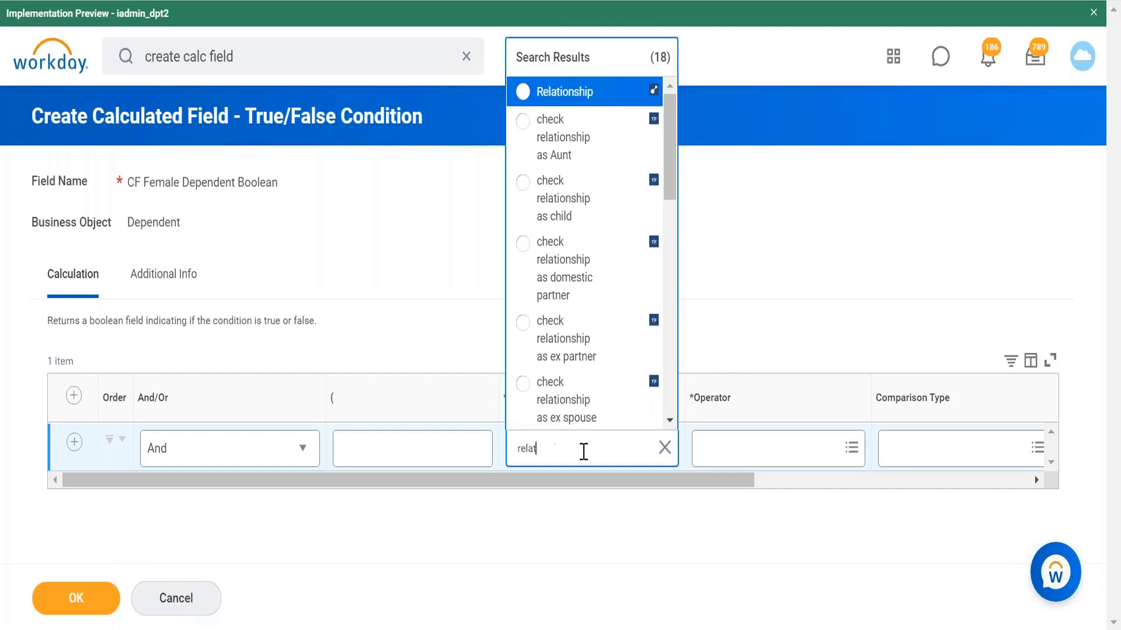
- Search the available fields for "gender" and set the condition's field to Gender
type("gneder")
key("BackSpace")
key("BackSpace")
key("BackSpace")
key("BackSpace")
key("BackSpace")
type("en")
key("BackSpace")
type("nder")
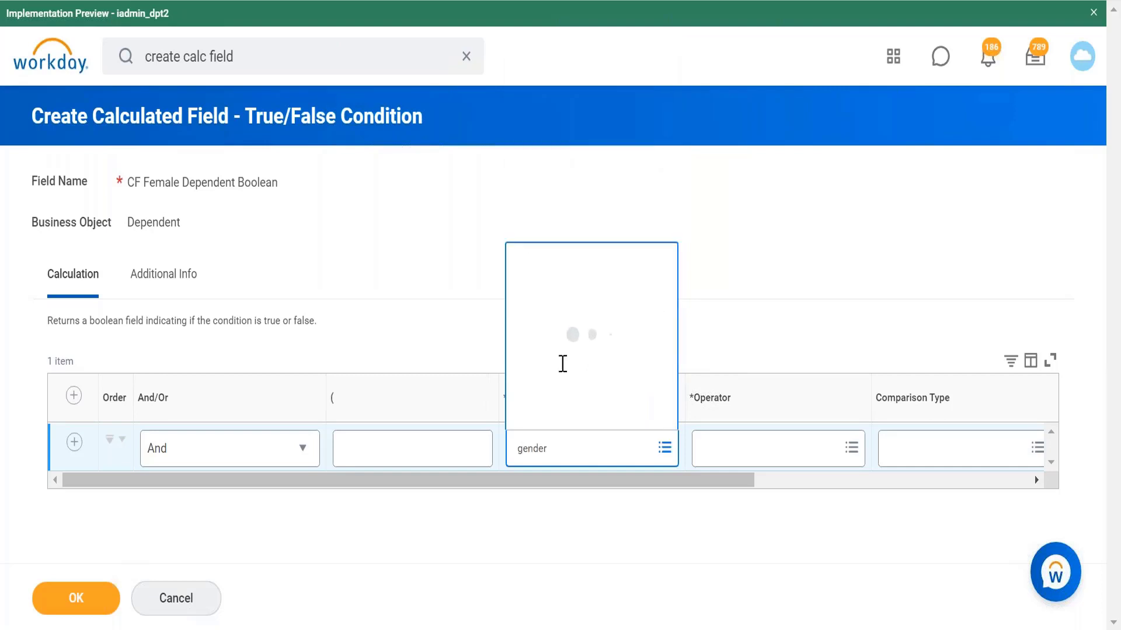
left_click(572, 365)
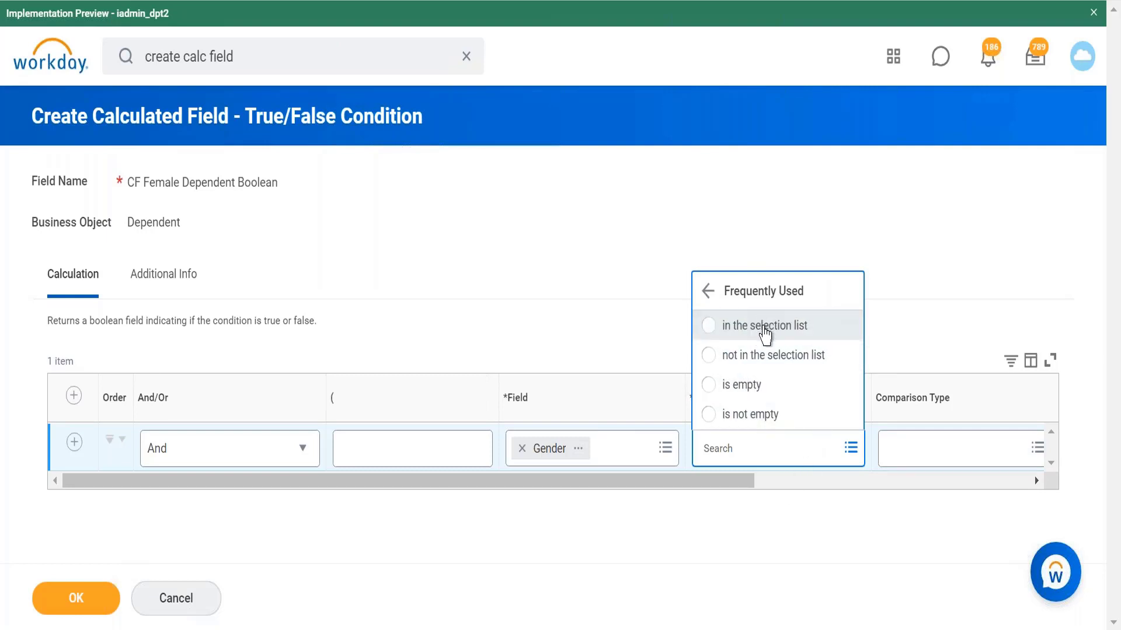
- Set the Gender condition's operator to "in the selection list" with comparison value Female, and save the field as the Condition
left_click(764, 327)
left_click_drag(657, 520, 957, 528)
left_click(783, 447)
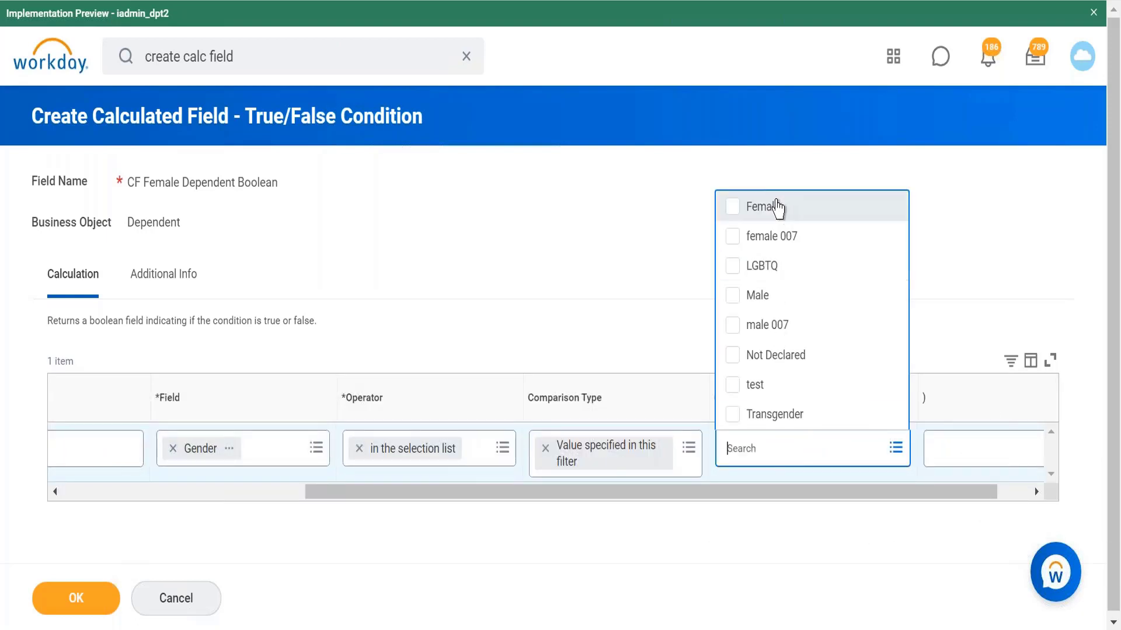
left_click(776, 208)
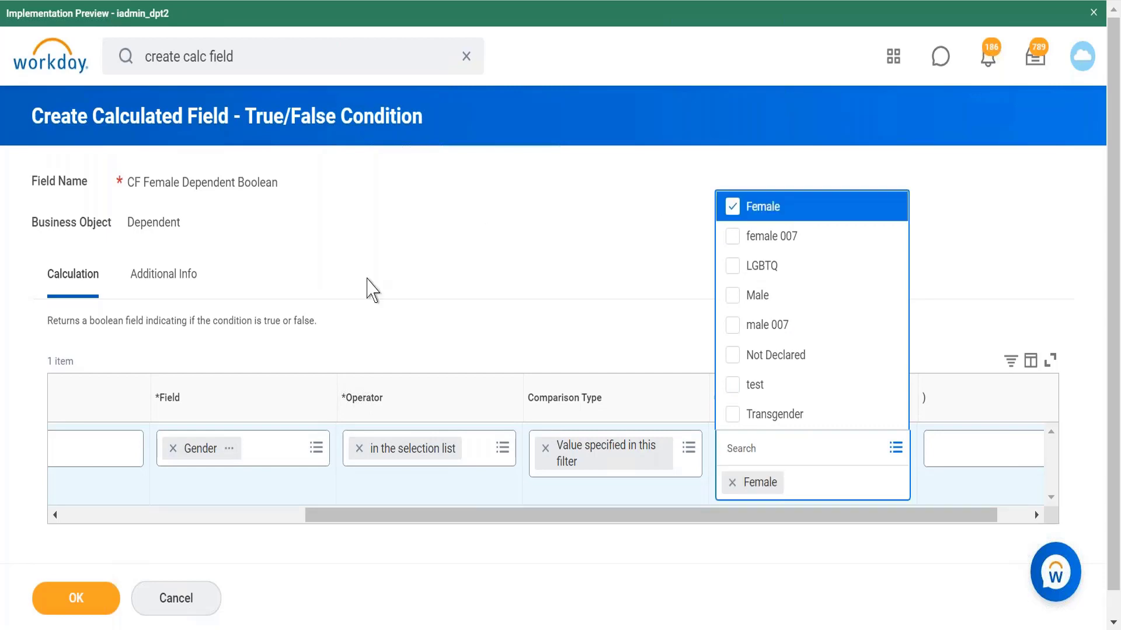
left_click(78, 601)
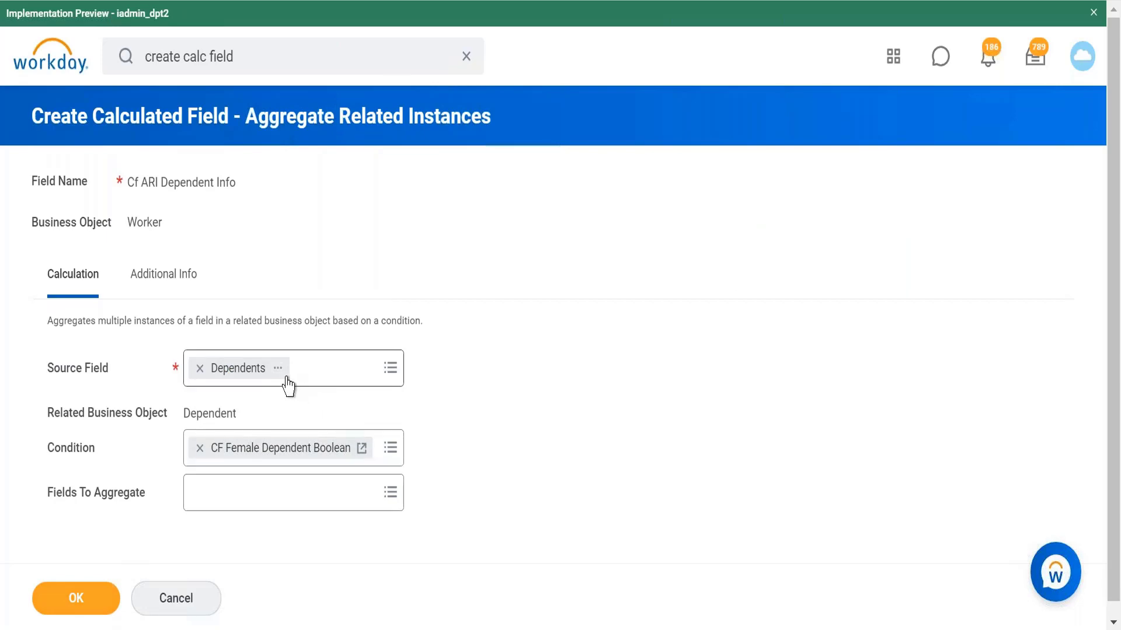
- Browse all available fields, set Fields To Aggregate to All Work Addresses, and save the calculated field
left_click(290, 505)
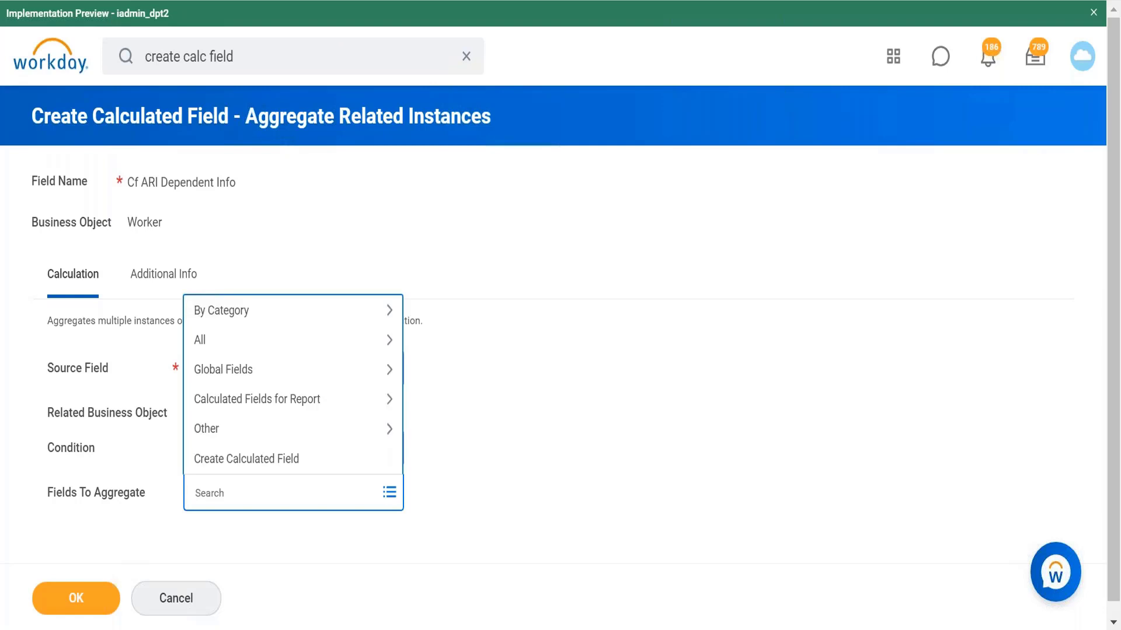
left_click(352, 349)
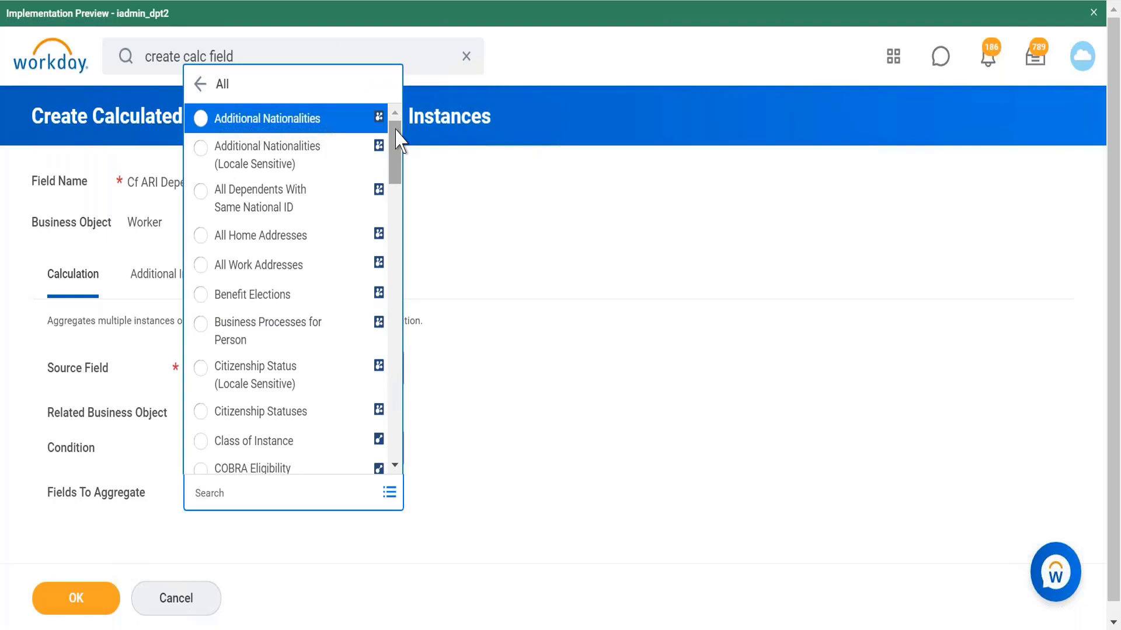
left_click_drag(397, 140, 395, 395)
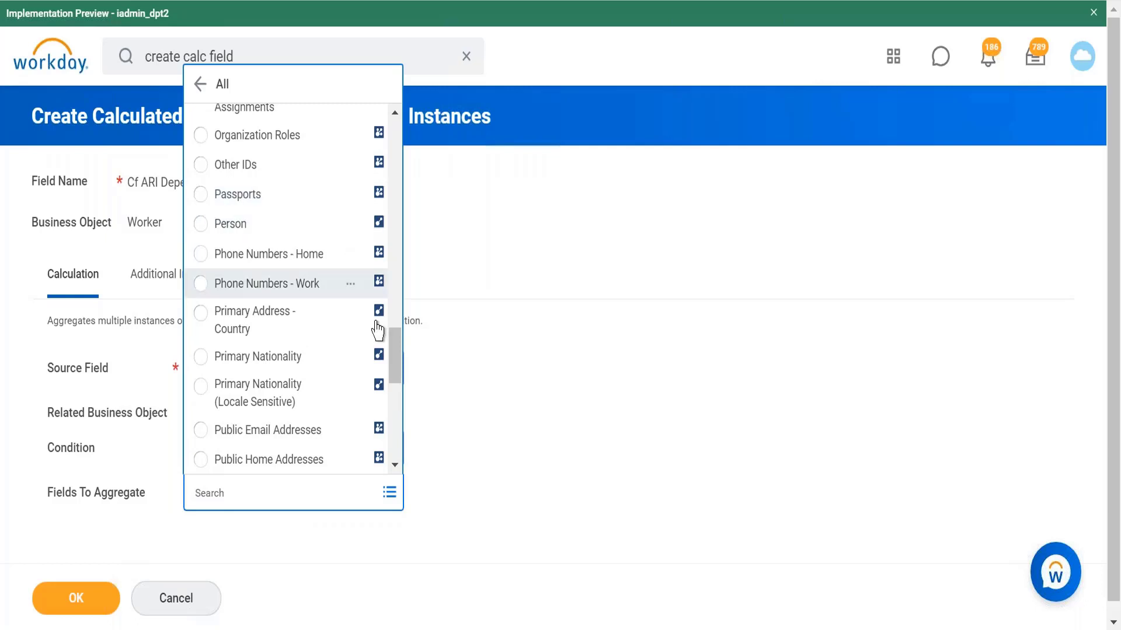
left_click_drag(395, 367, 393, 433)
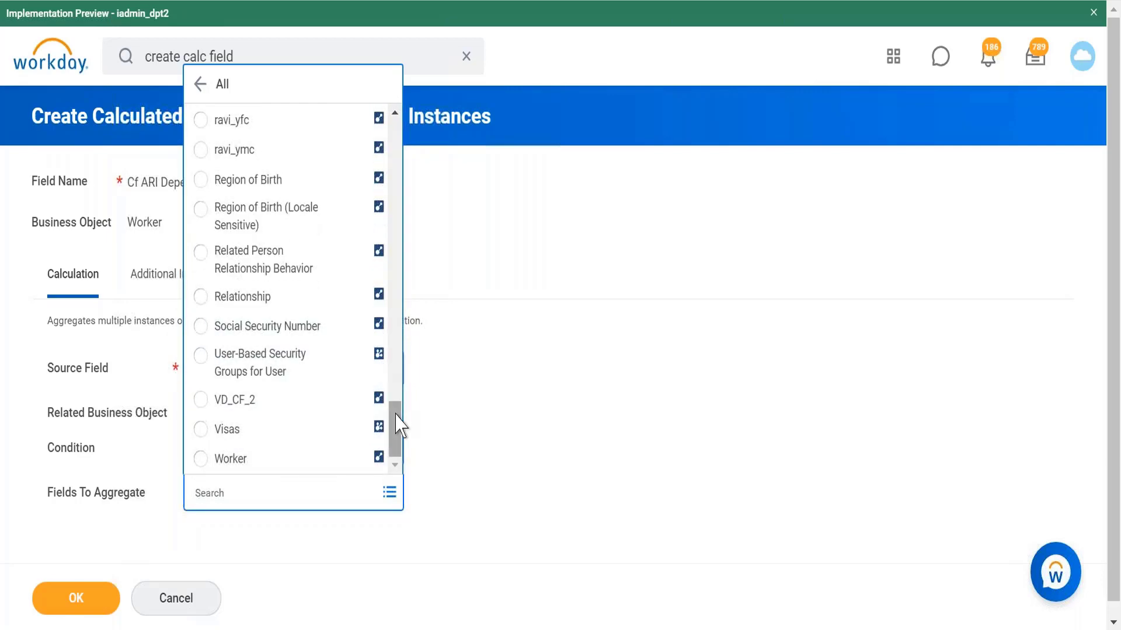
left_click_drag(395, 430, 392, 131)
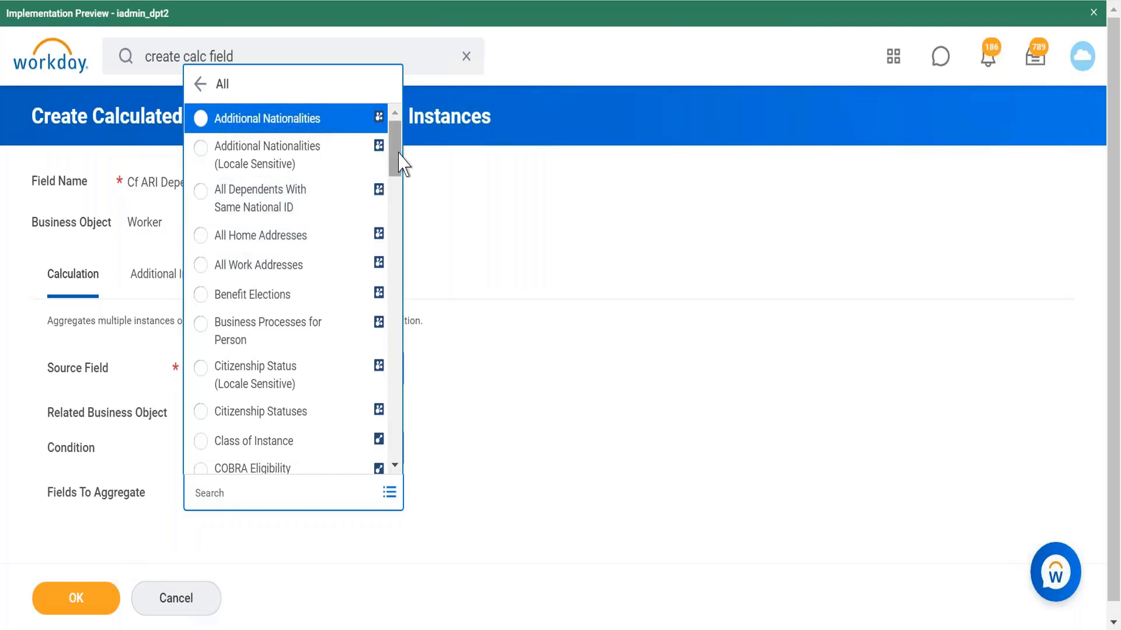
left_click(280, 283)
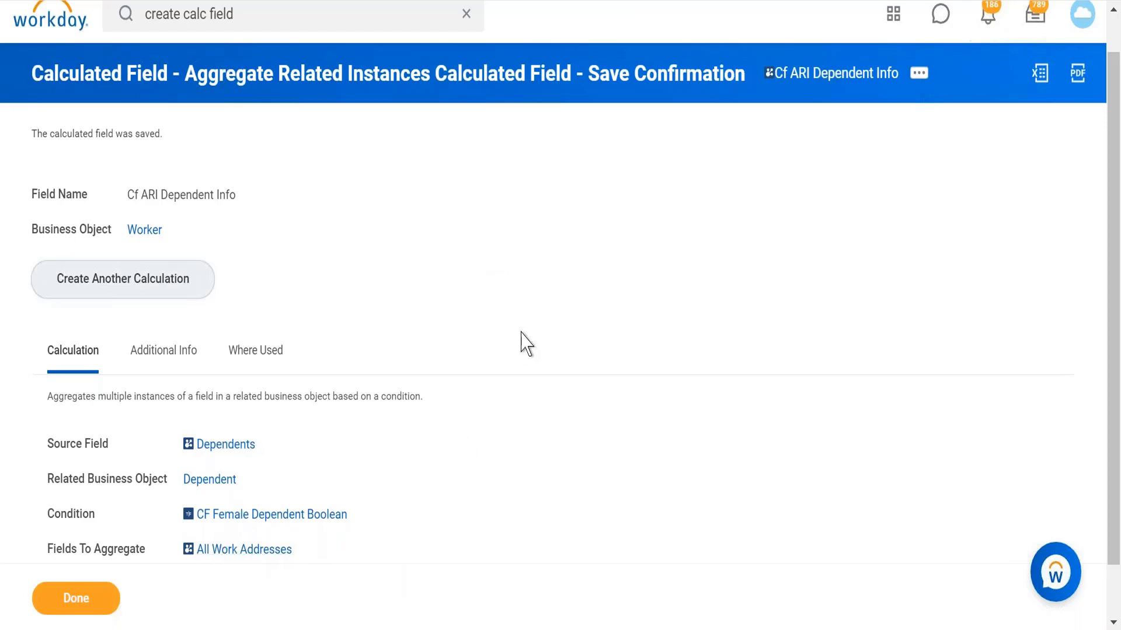
- Switch to the Notepad++ notes and write "Hire date: Mr A org: ABC" on line 42
left_click(322, 627)
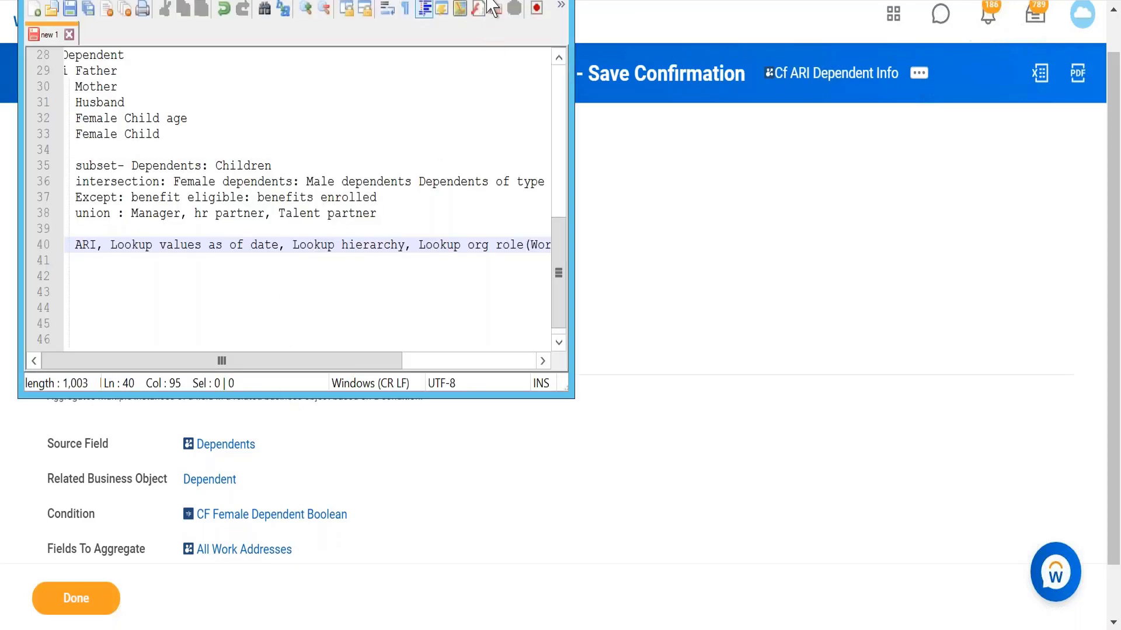
left_click(525, 1)
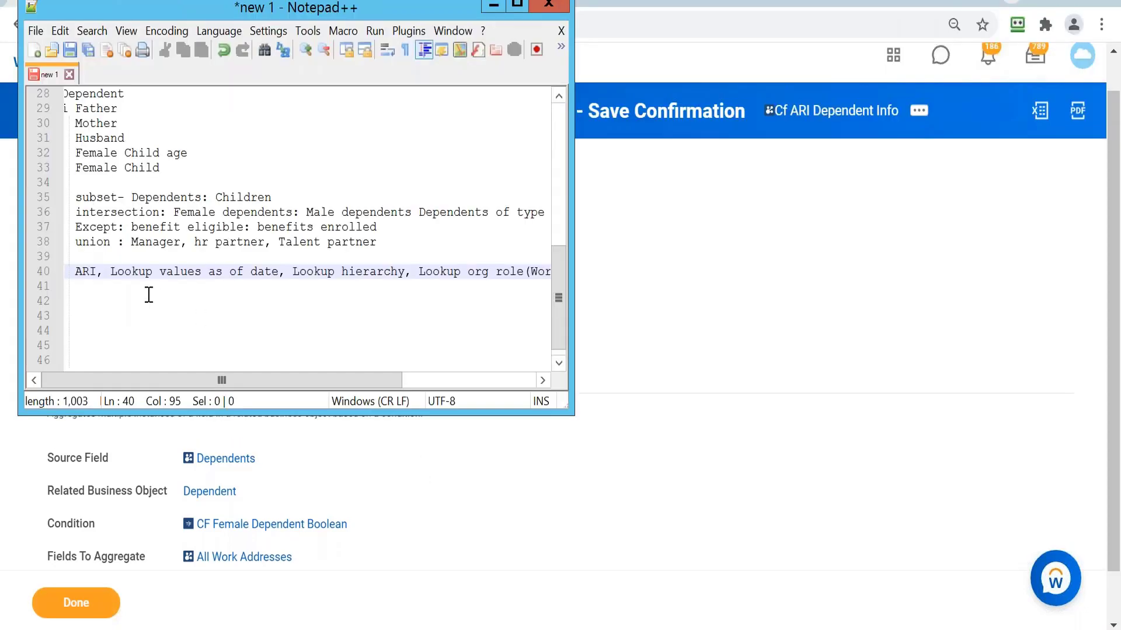
left_click(149, 295)
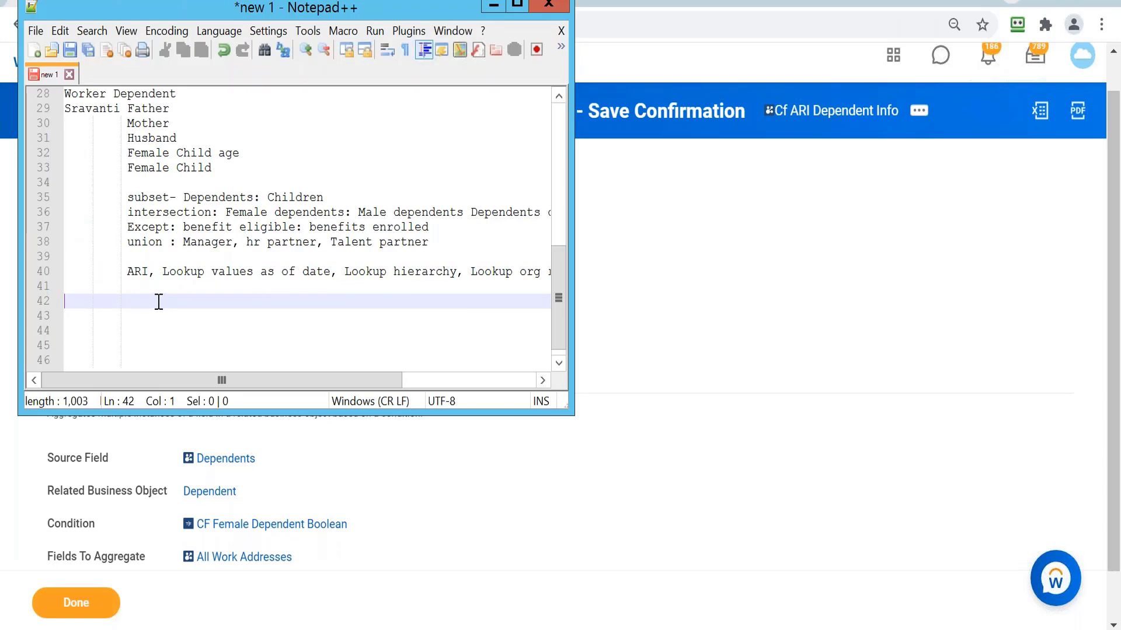
type("Hired")
key("BackSpace")
type("dat")
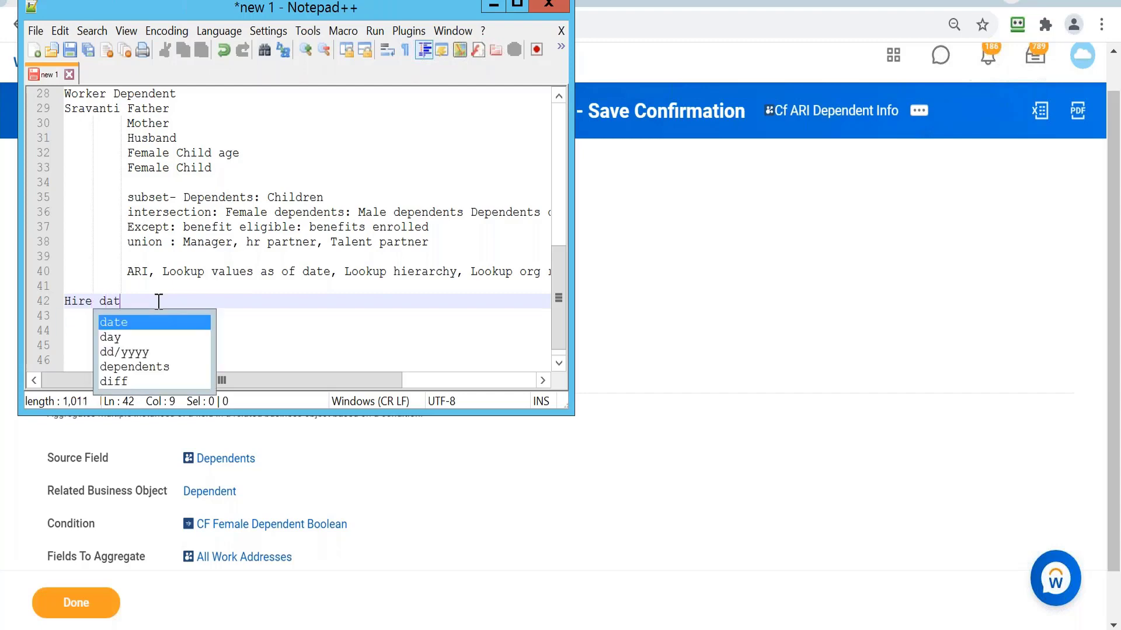
type("e: ")
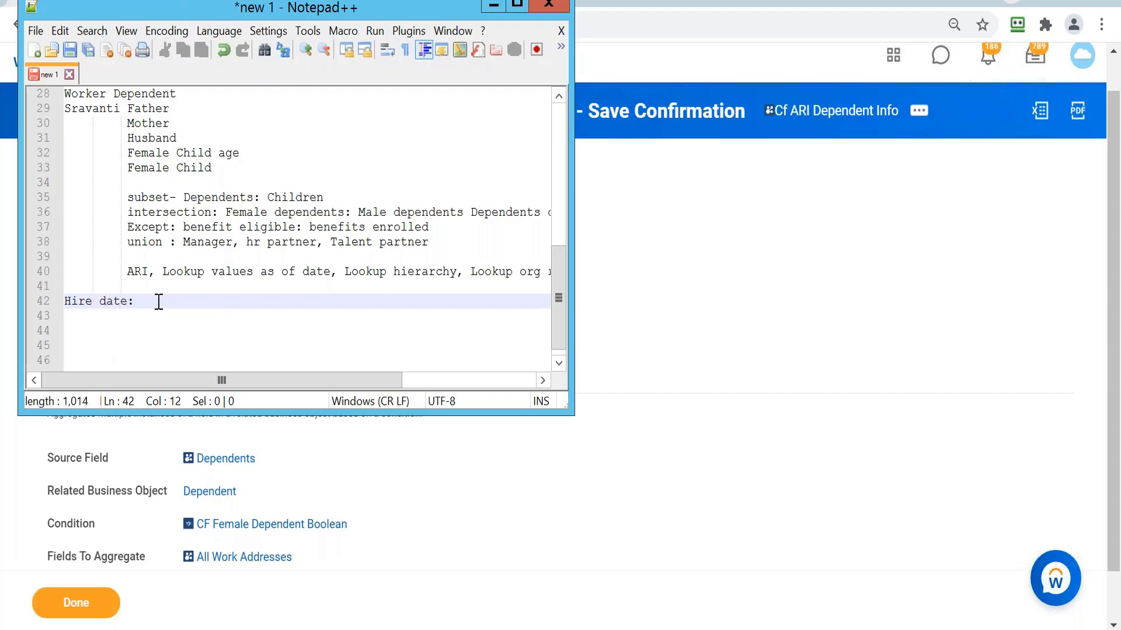
type("Mr A or")
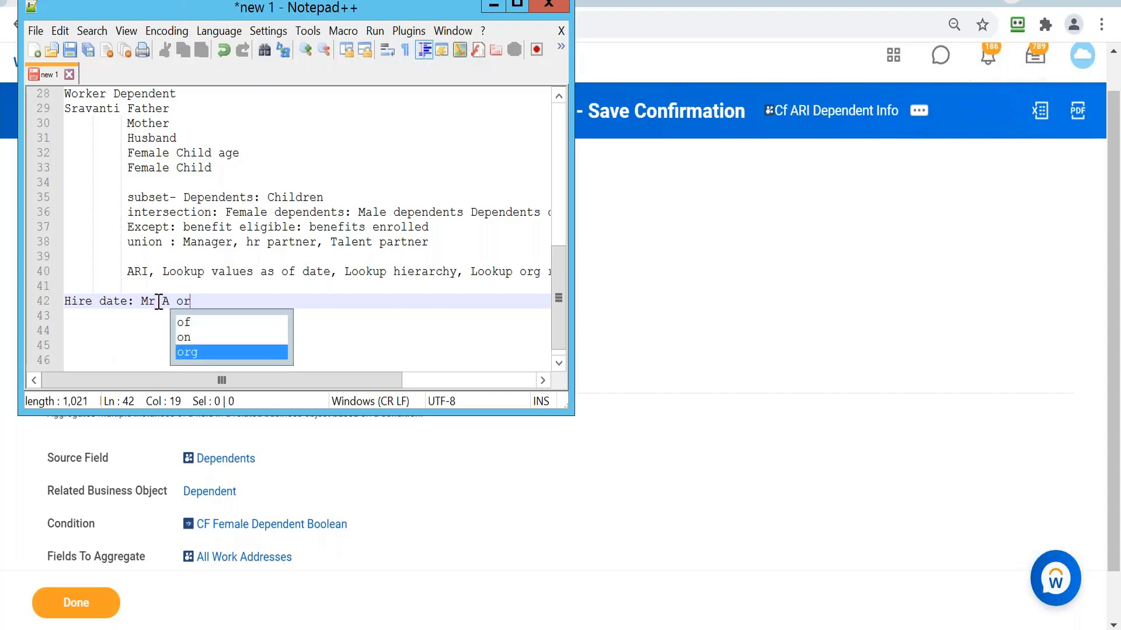
type("g: ABC")
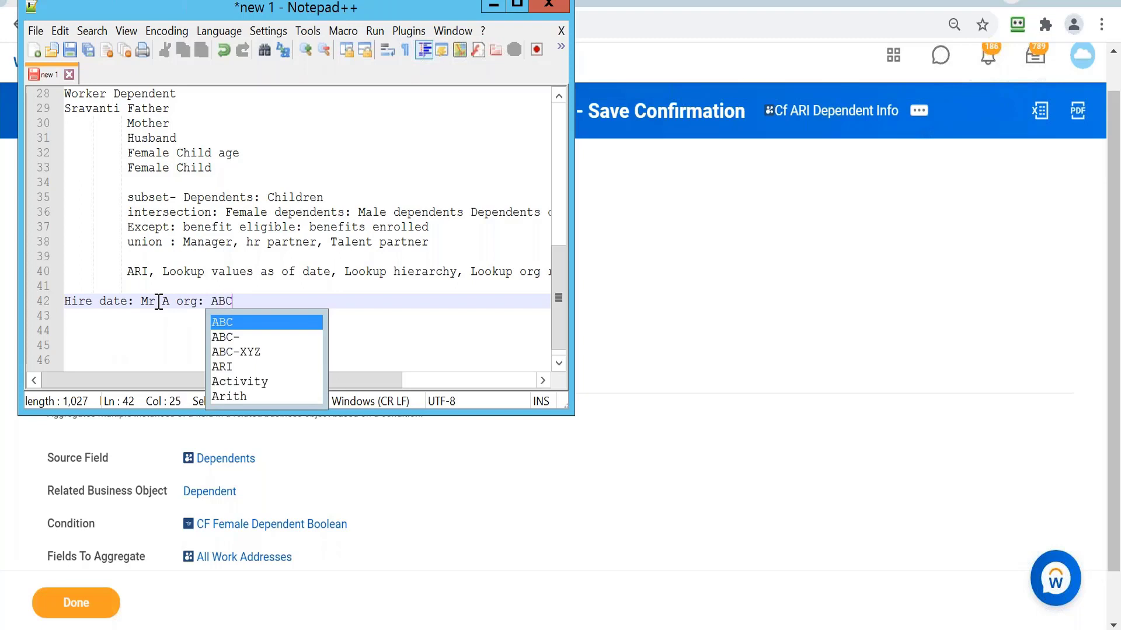
- Extend the hire-date note on line 42 with "after 6 months XYZ org Manager MR. X"
key("Escape")
type("after ")
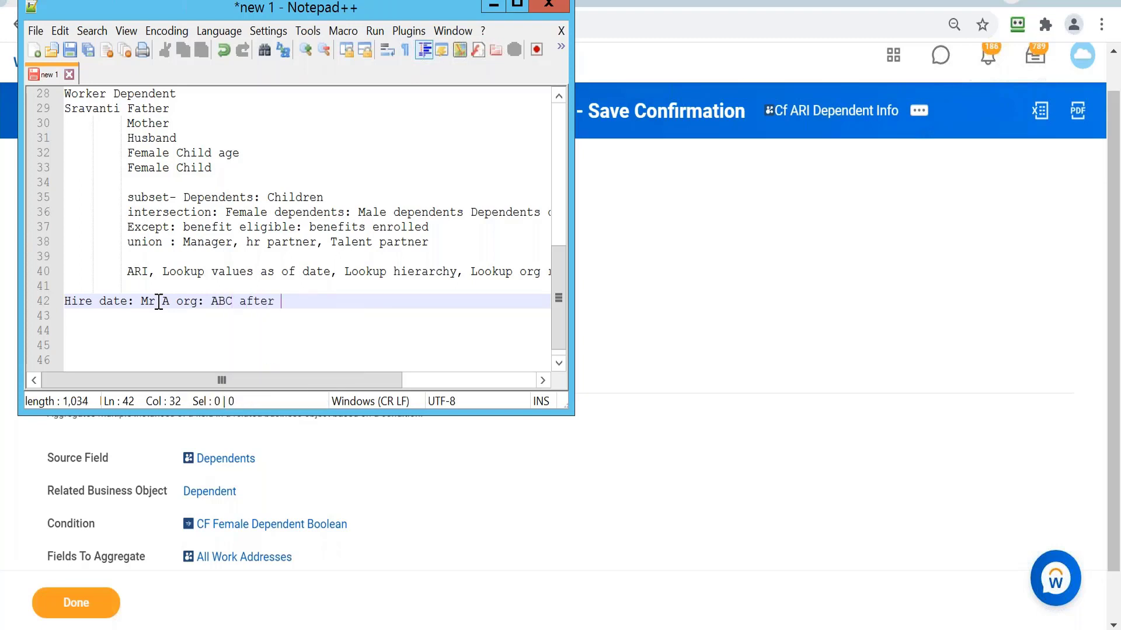
type("6 months XY")
type("Z org ")
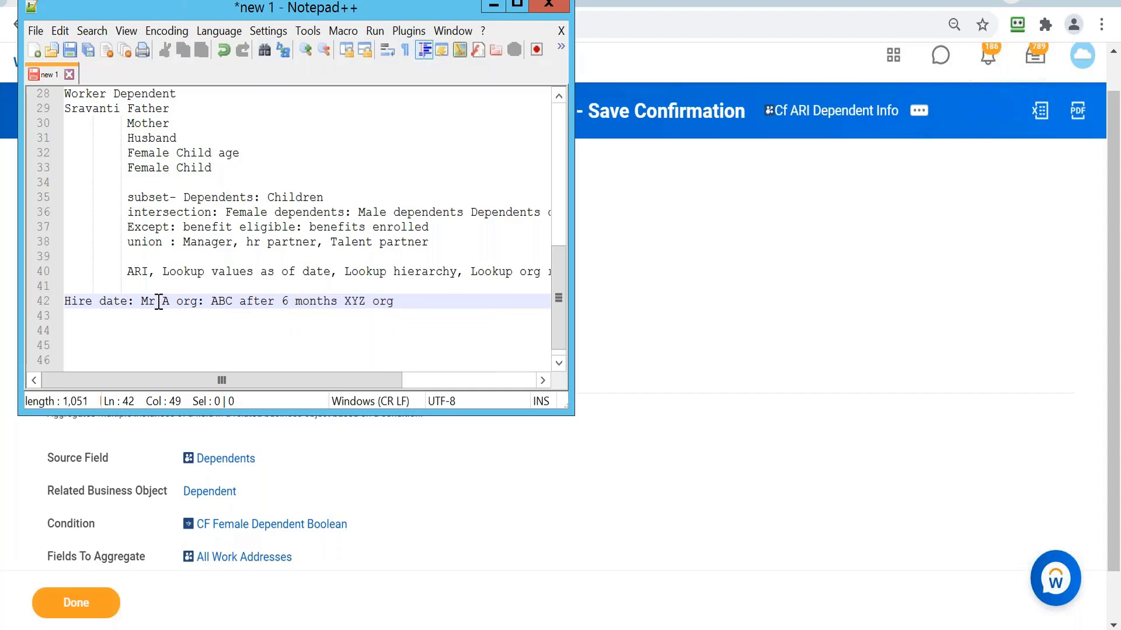
type("Manager MR. X")
left_click(336, 350)
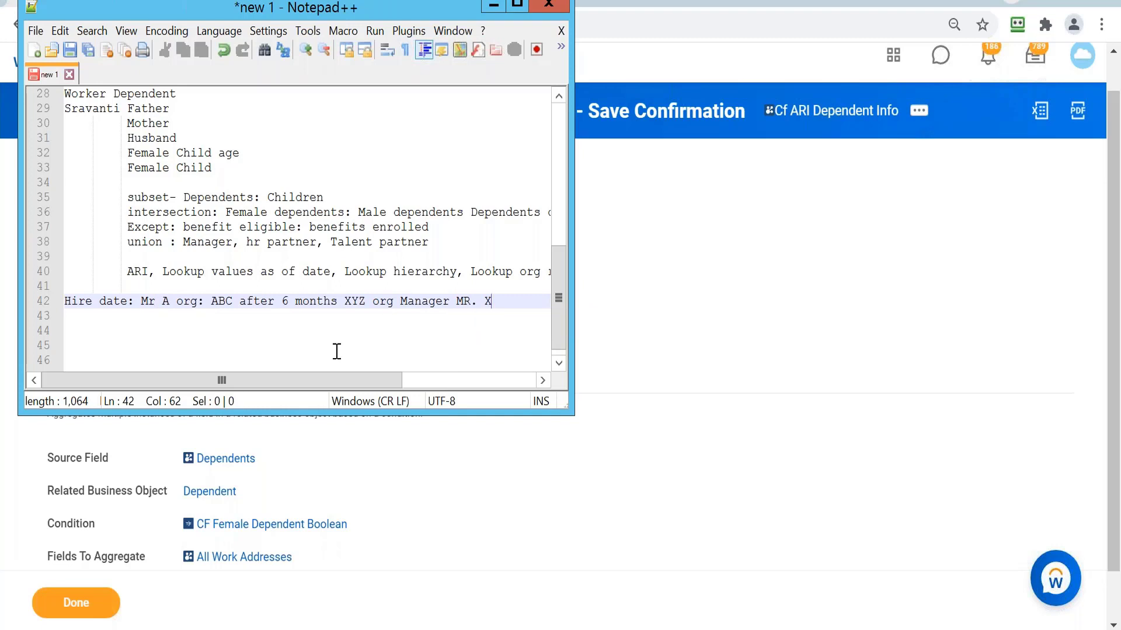
left_click(503, 302)
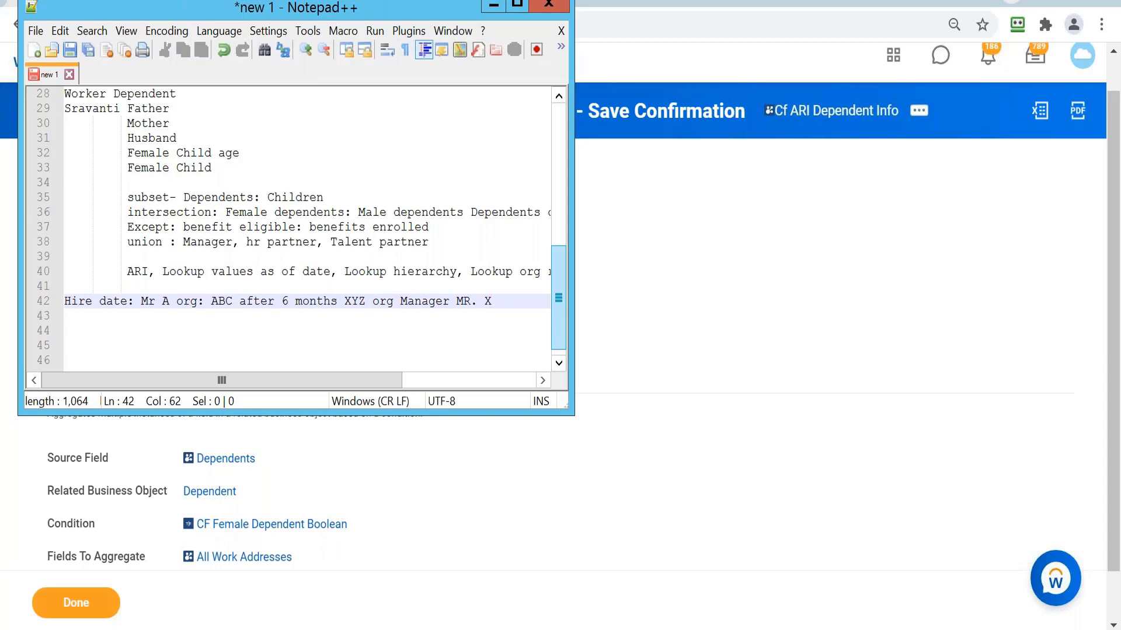
- Switch back to Workday from the notes and search for "create calc field"
left_click(494, 9)
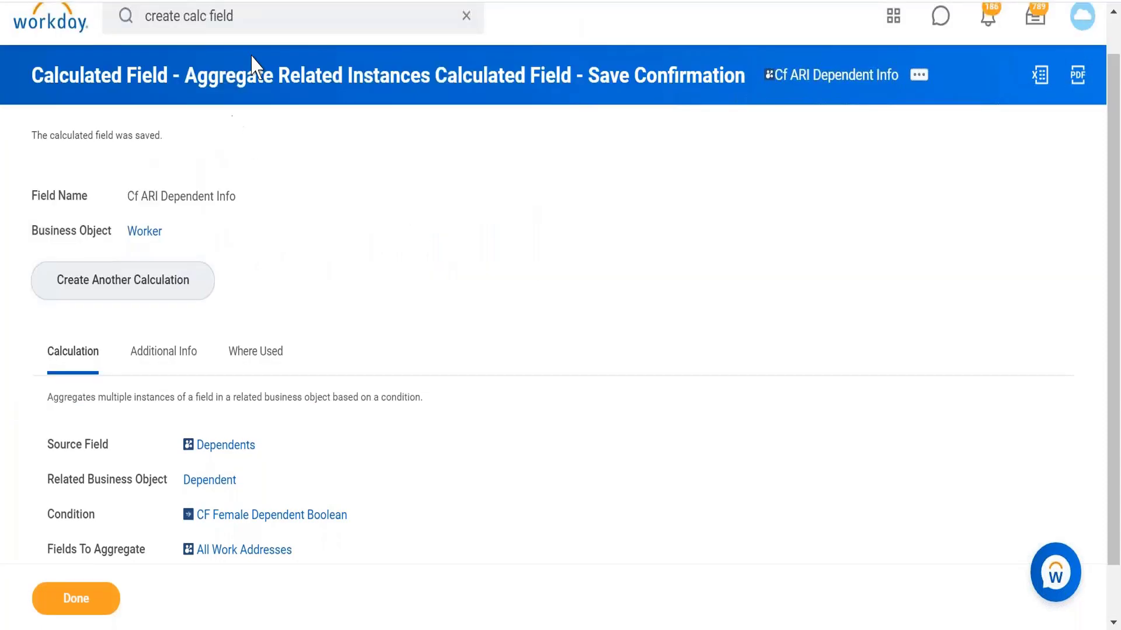
left_click(286, 29)
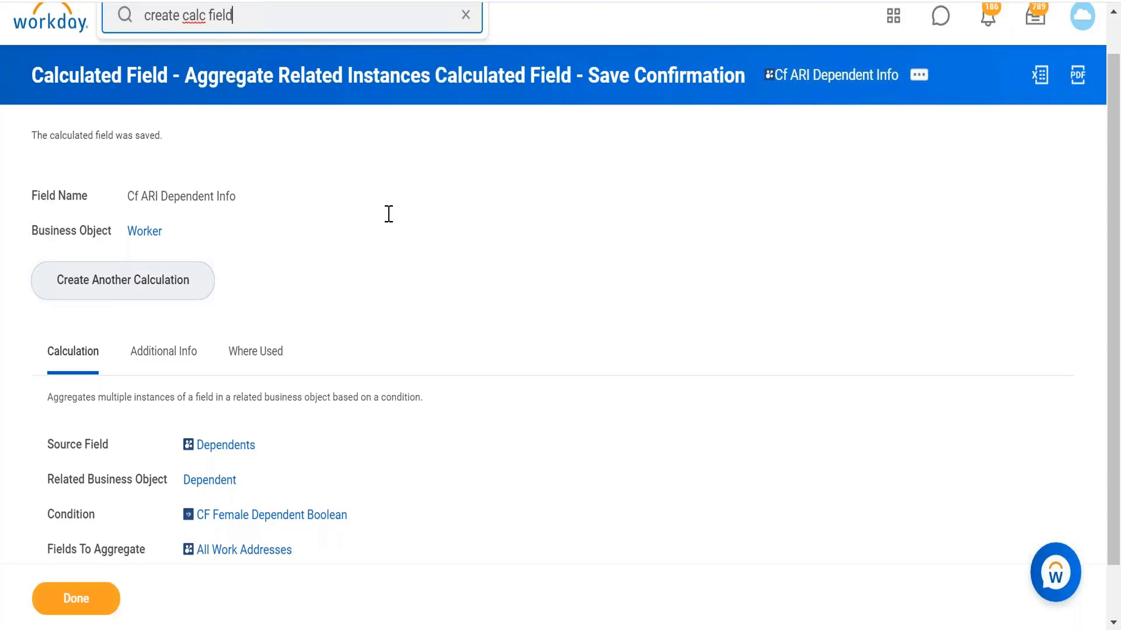
key("Return")
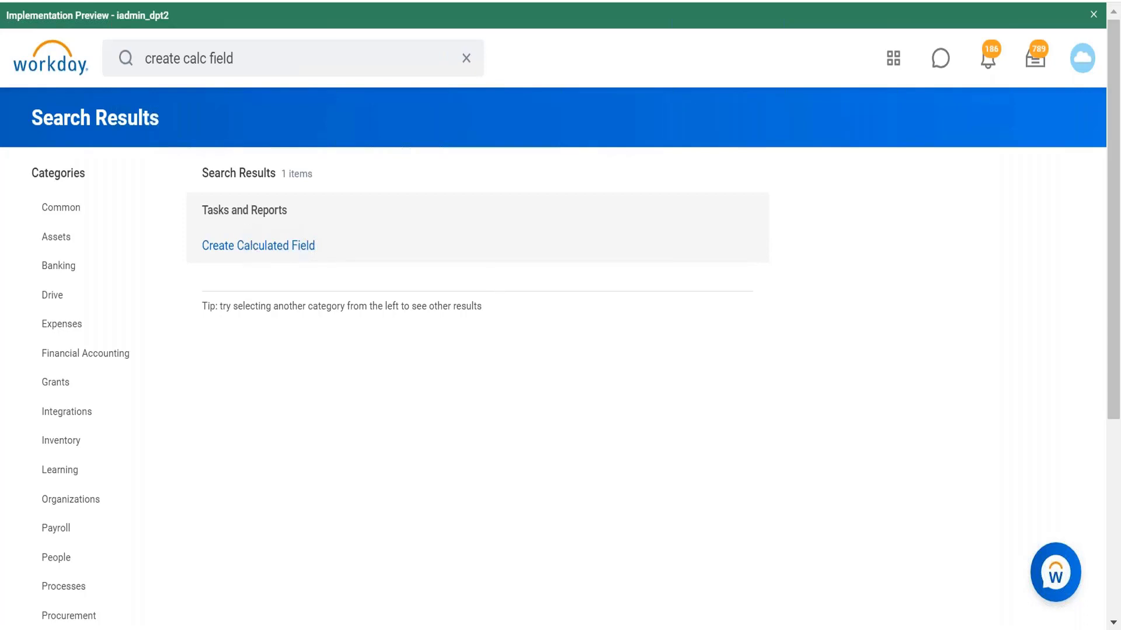
- Open a new browser tab and sign in to Workday there with the saved RoboForm login "Workday/ Workday"
left_click(64, 1)
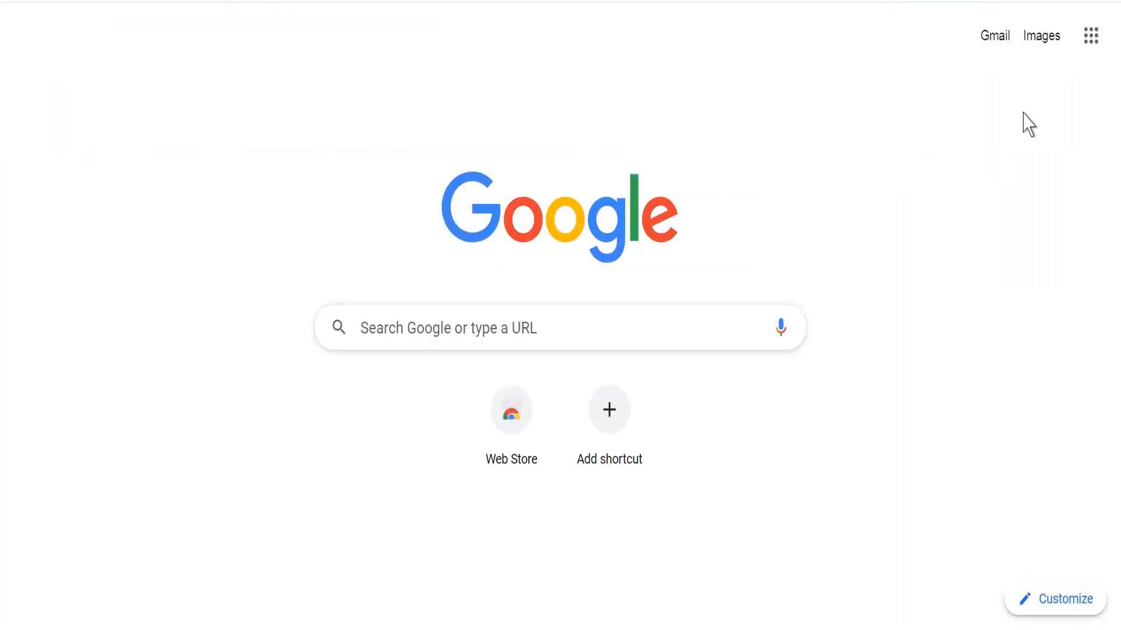
left_click(1022, 2)
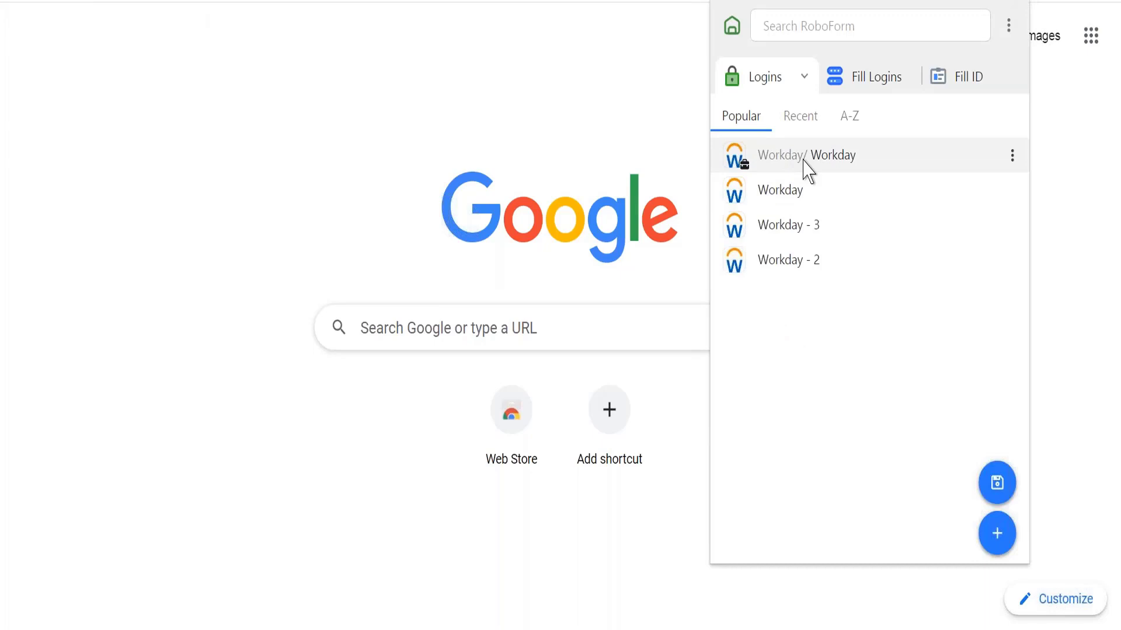
left_click(804, 162)
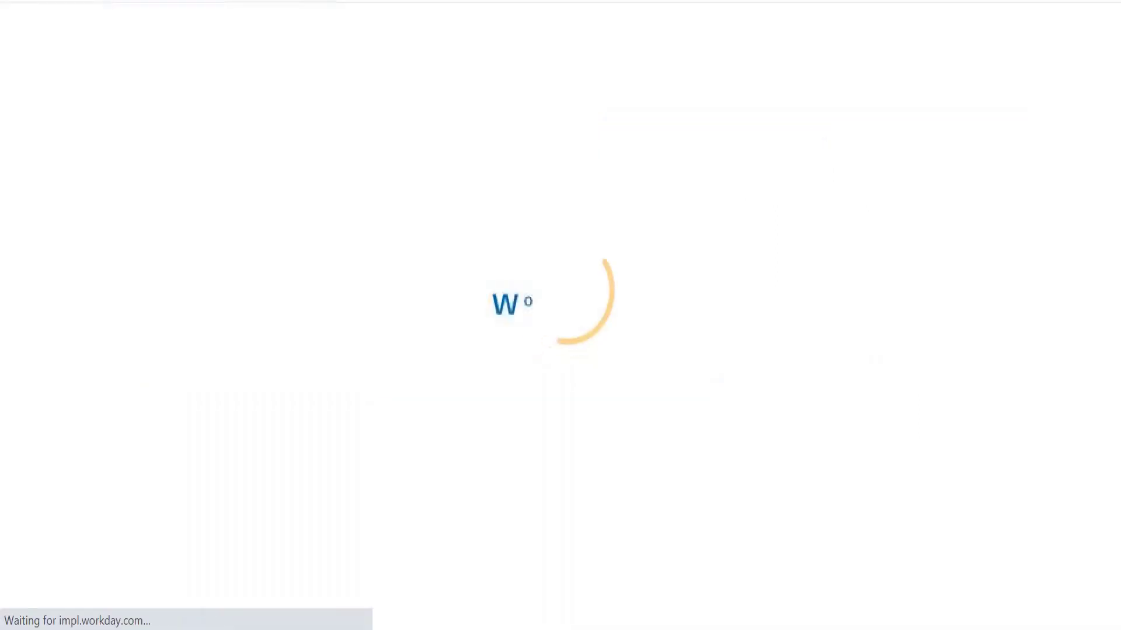
- Check the notes in Notepad++, return to the new Workday session and rerun the recent "create calc field" search
key("alt+Tab")
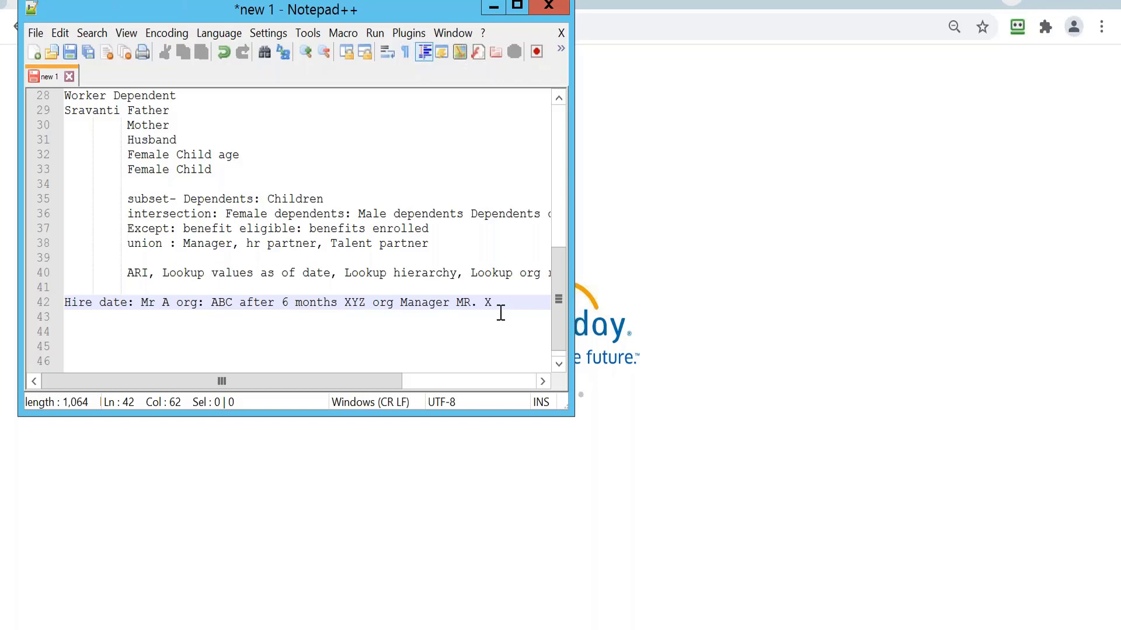
left_click(494, 6)
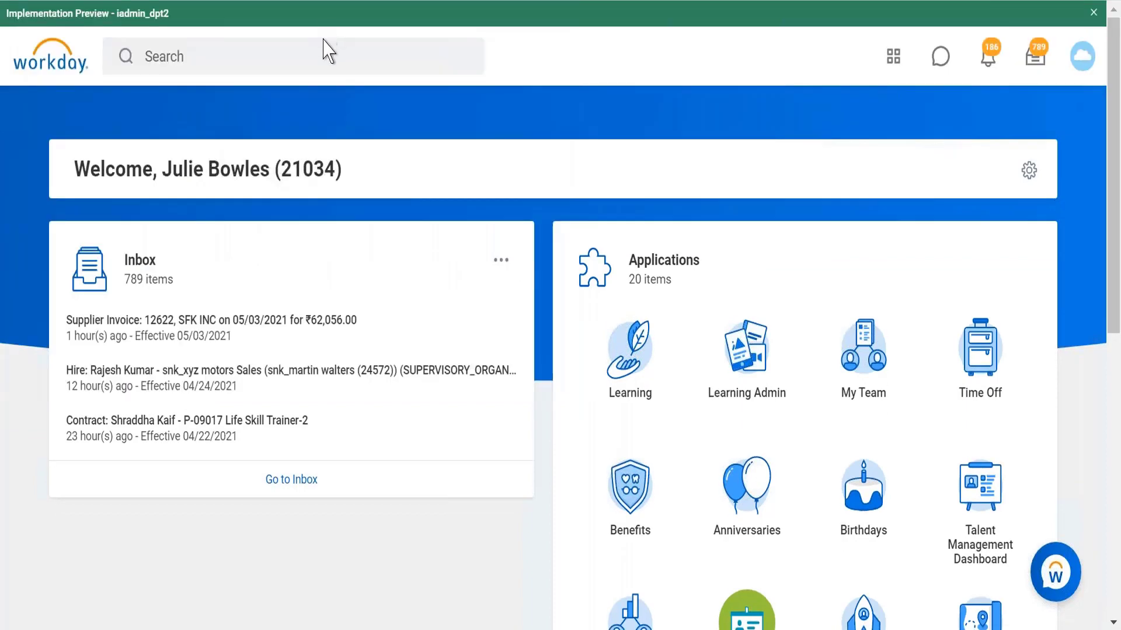
left_click(327, 58)
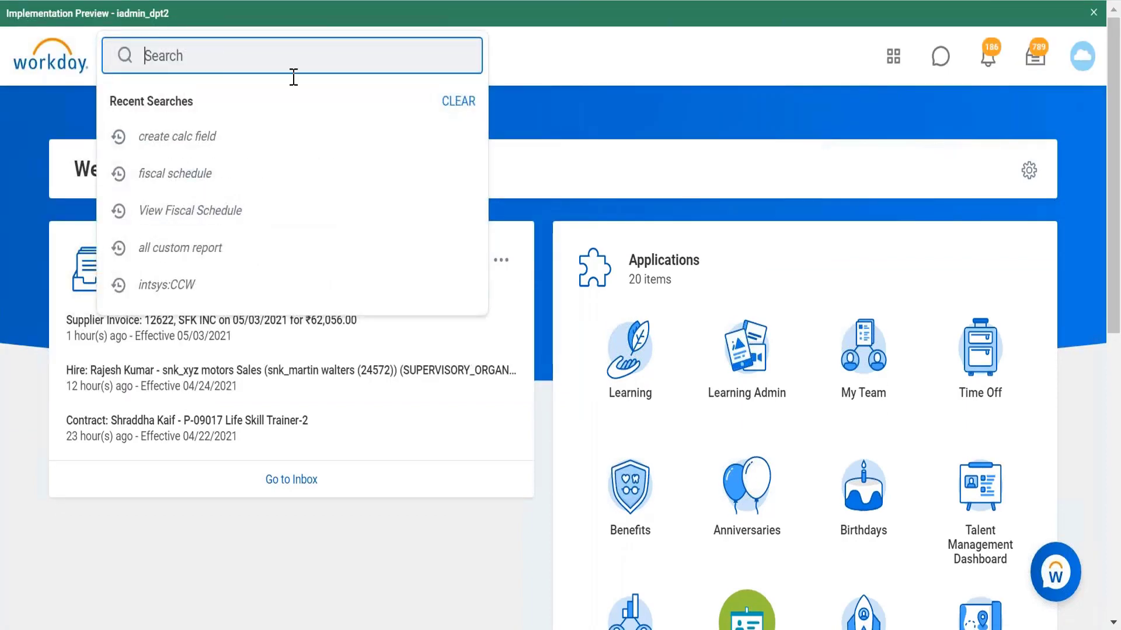
left_click(240, 137)
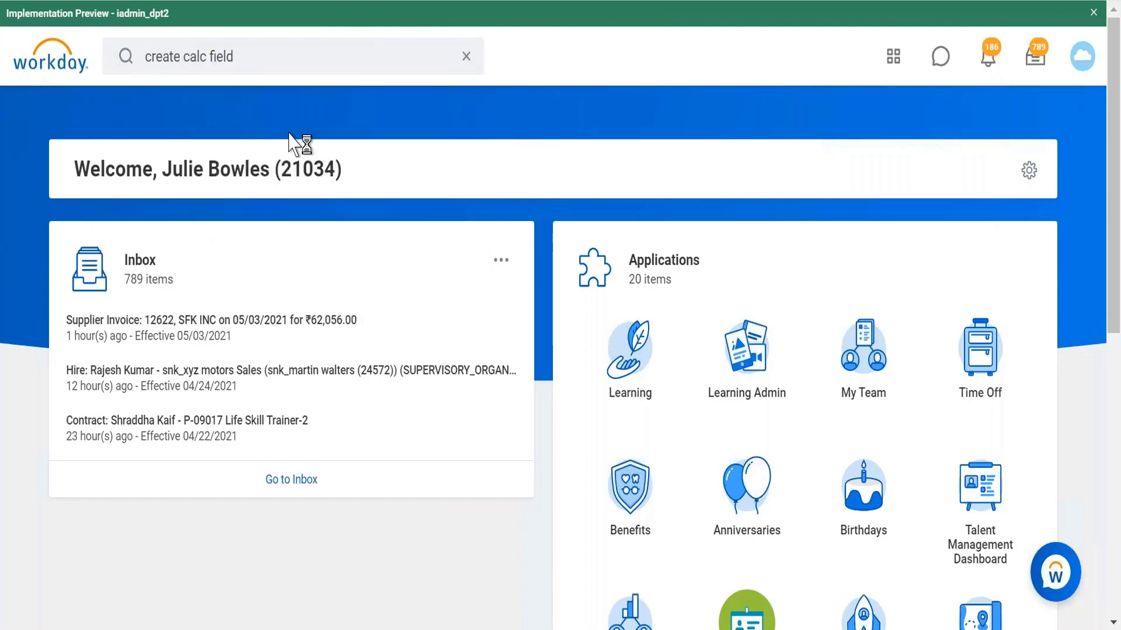